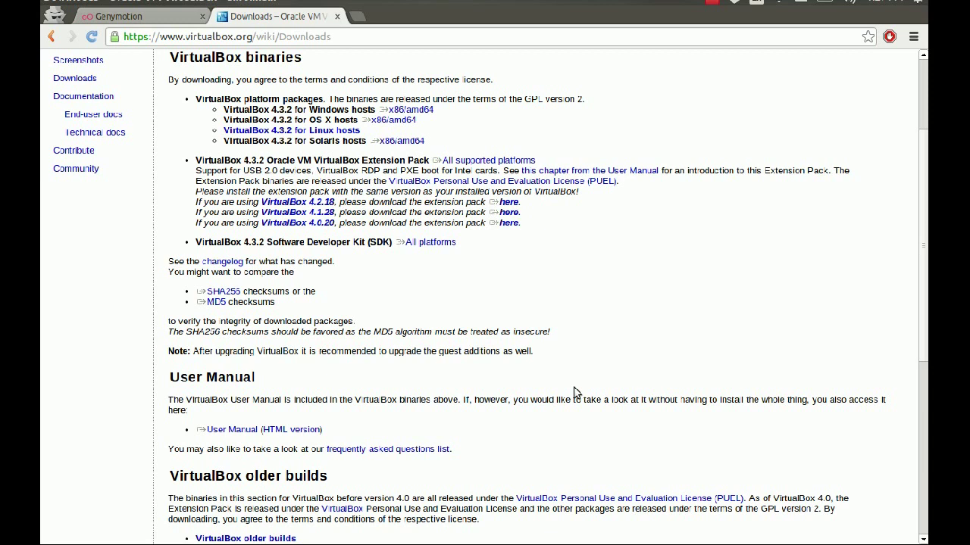
- Open the VirtualBox 4.3.2 download page for Linux hosts
scroll(574, 390, up, 4)
drag(578, 331, 589, 333)
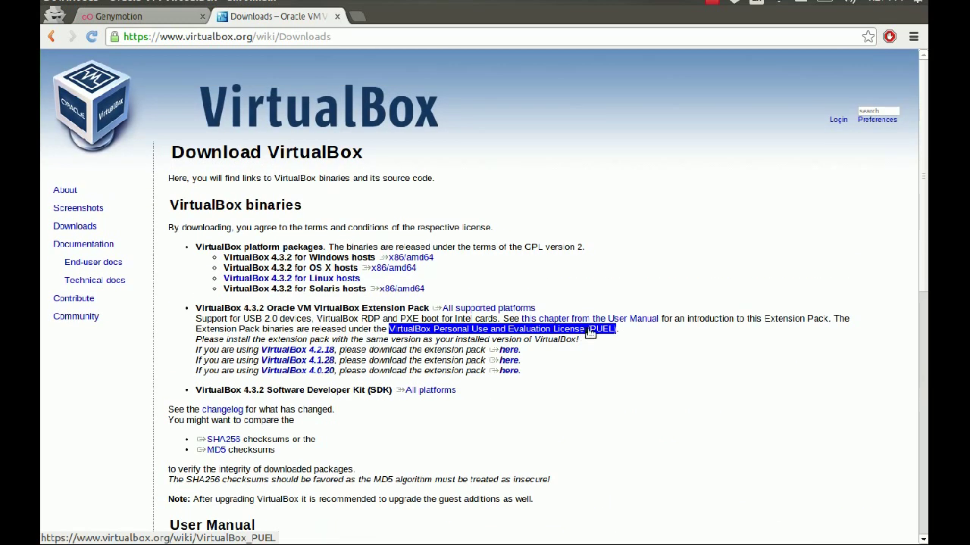
click(553, 288)
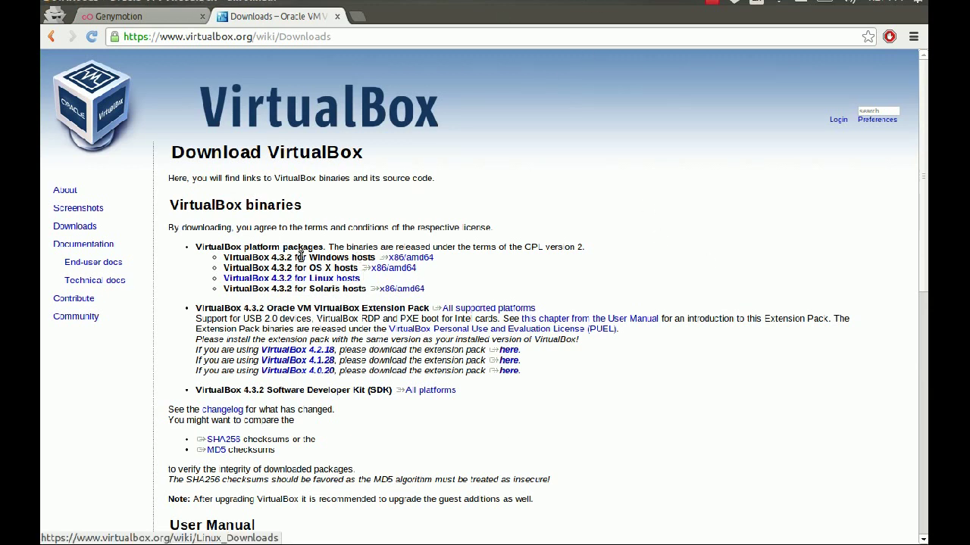
click(273, 278)
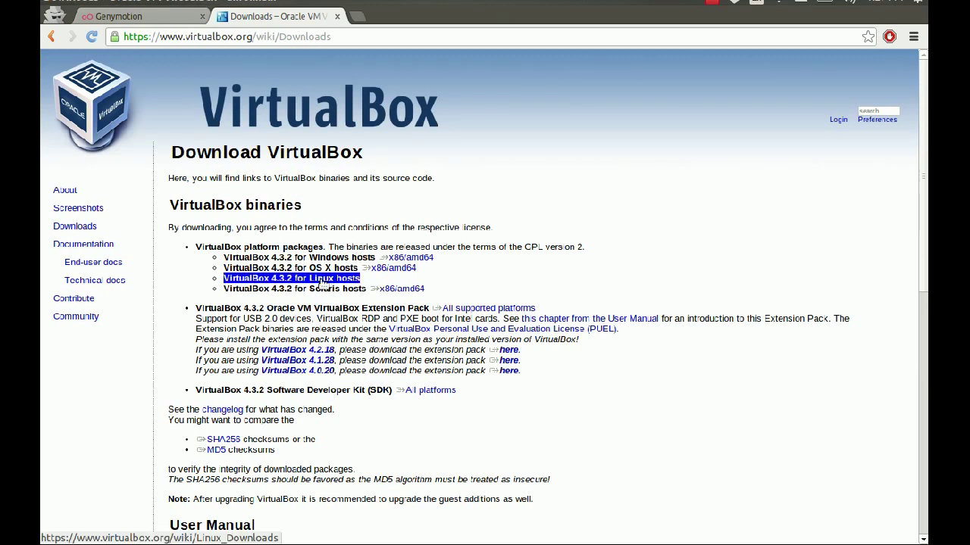
triple_click(269, 281)
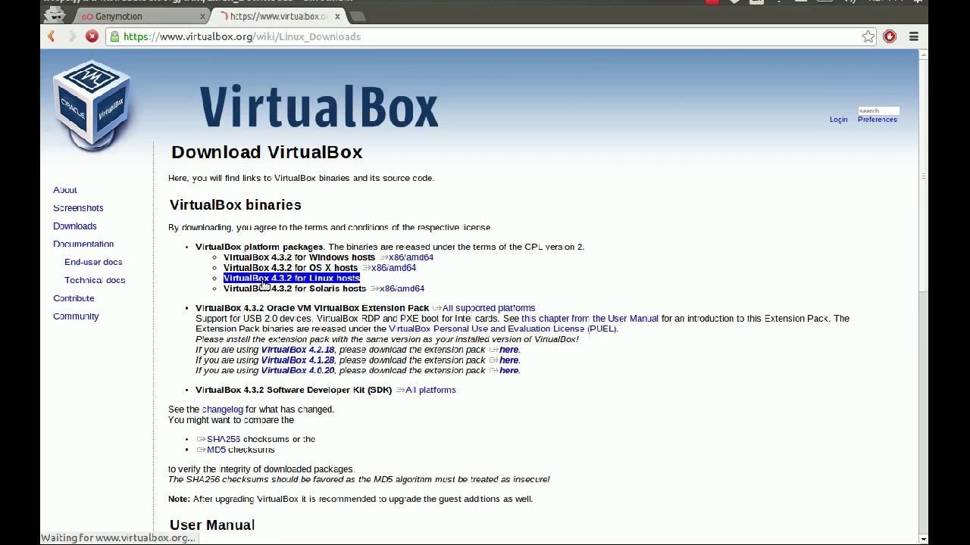
- Download the AMD64 package for Ubuntu 13.04 / 13.10 and save it in the Downloads folder
scroll(263, 282, down, 2)
scroll(263, 281, up, 2)
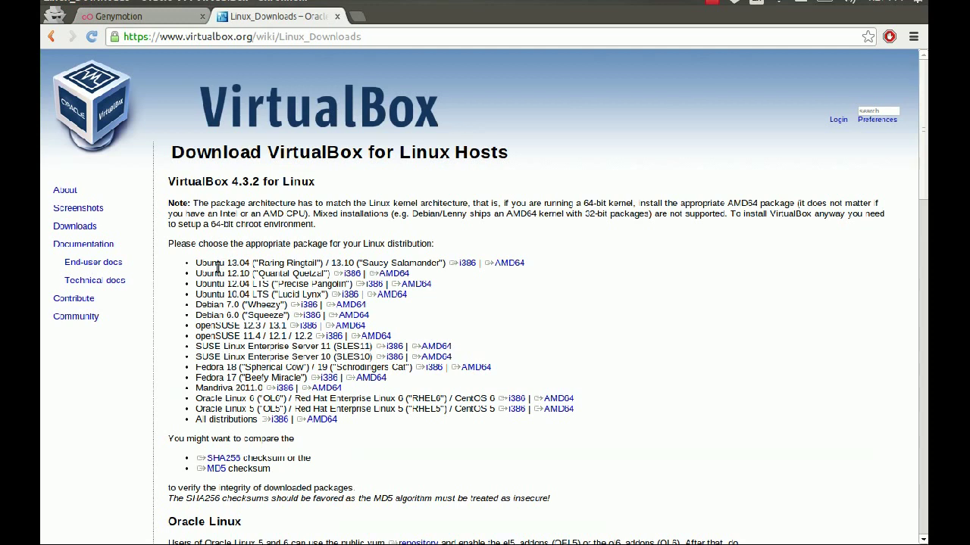
double_click(502, 265)
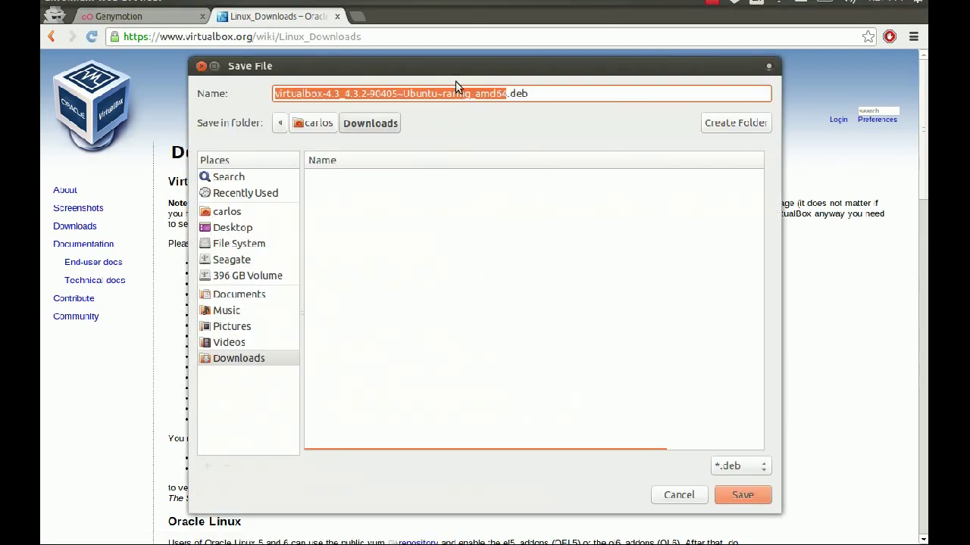
click(742, 495)
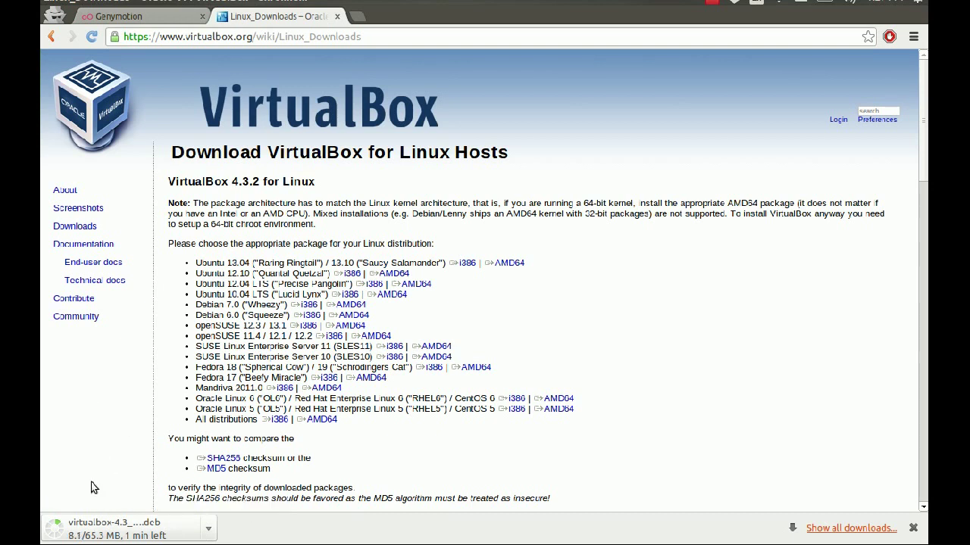
- Look through the Genymotion home page, from the feature overview to the testimonials and the sign-up area
click(160, 16)
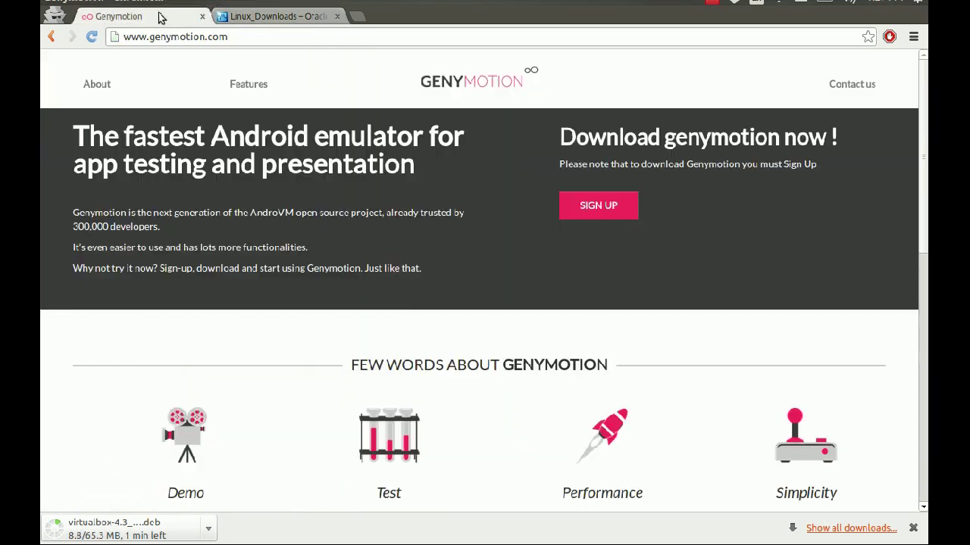
scroll(515, 326, down, 3)
scroll(477, 280, up, 3)
scroll(334, 272, down, 1)
scroll(331, 271, down, 14)
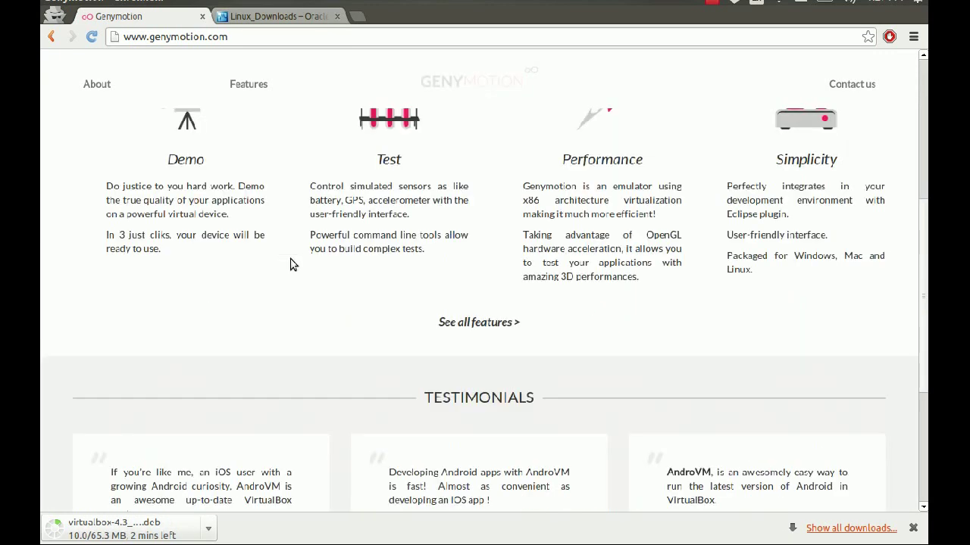
scroll(417, 277, up, 3)
scroll(387, 245, down, 4)
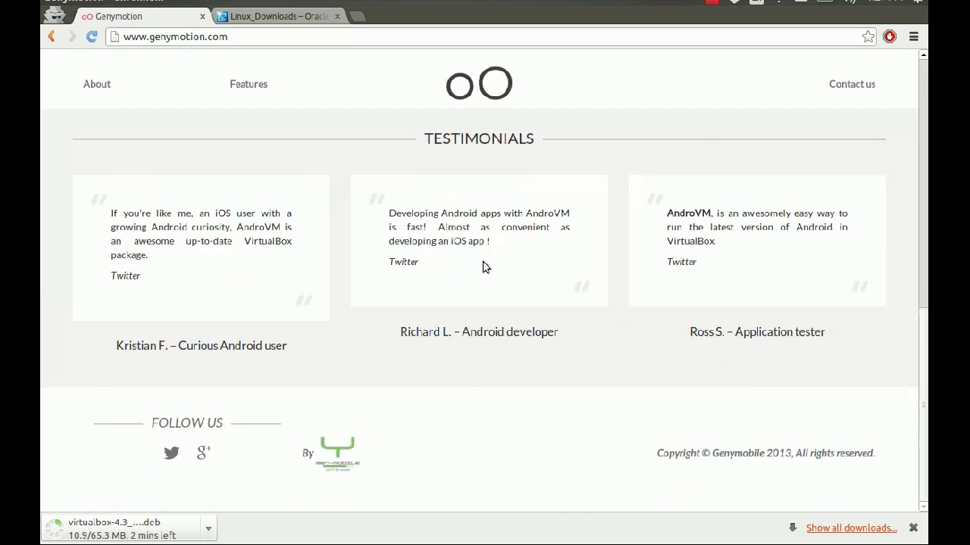
scroll(485, 268, up, 14)
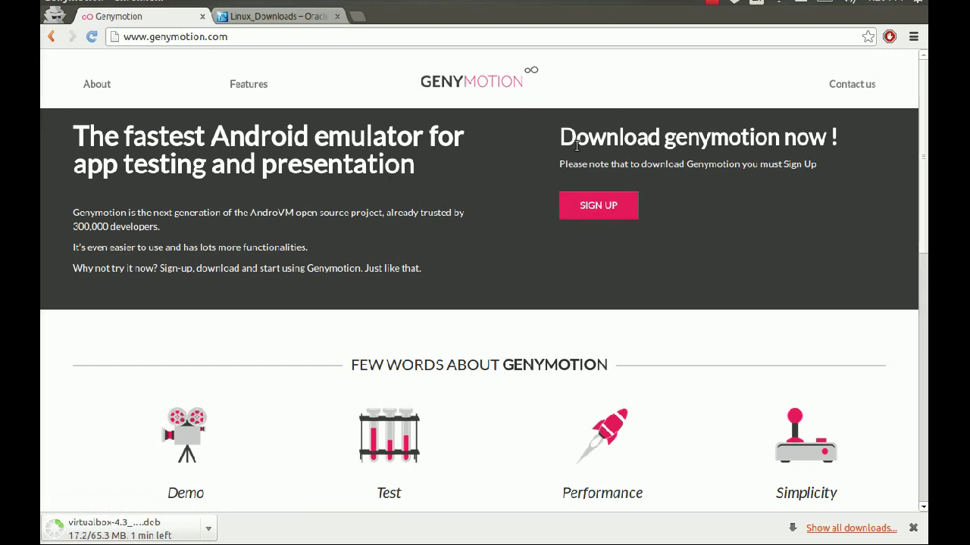
scroll(689, 318, down, 3)
scroll(674, 265, up, 3)
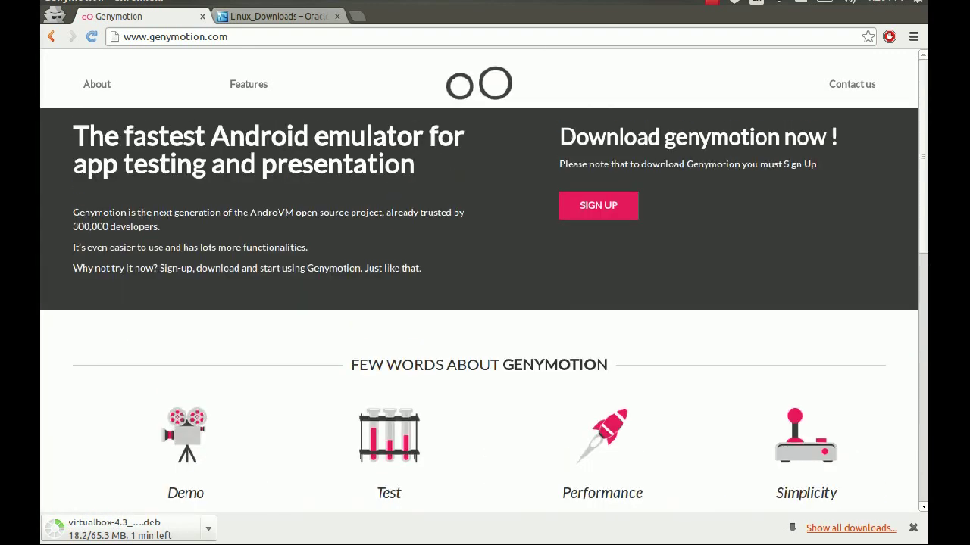
- Go to the Genymotion sign-up page and log in to the existing account with its username and password
click(627, 214)
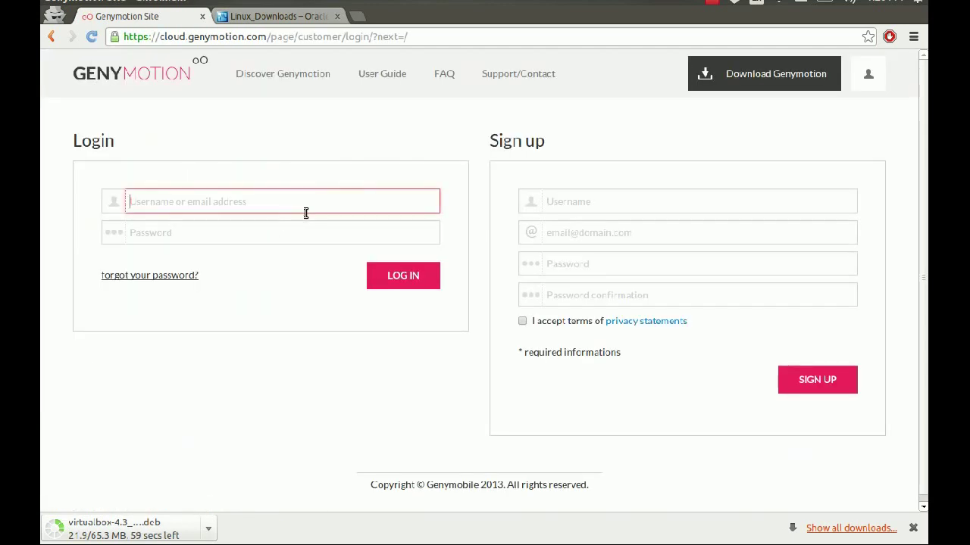
text(YouTube)
key(Tab)
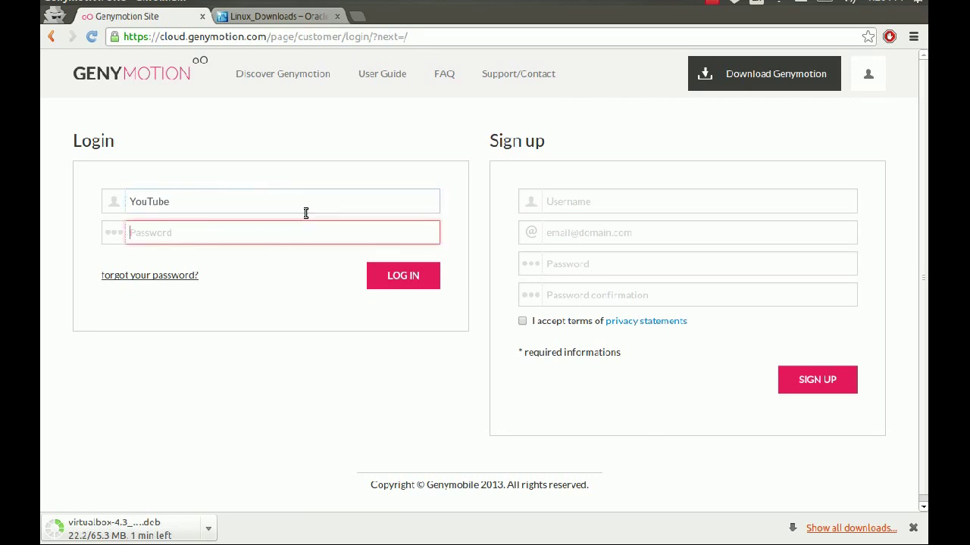
text(•••)
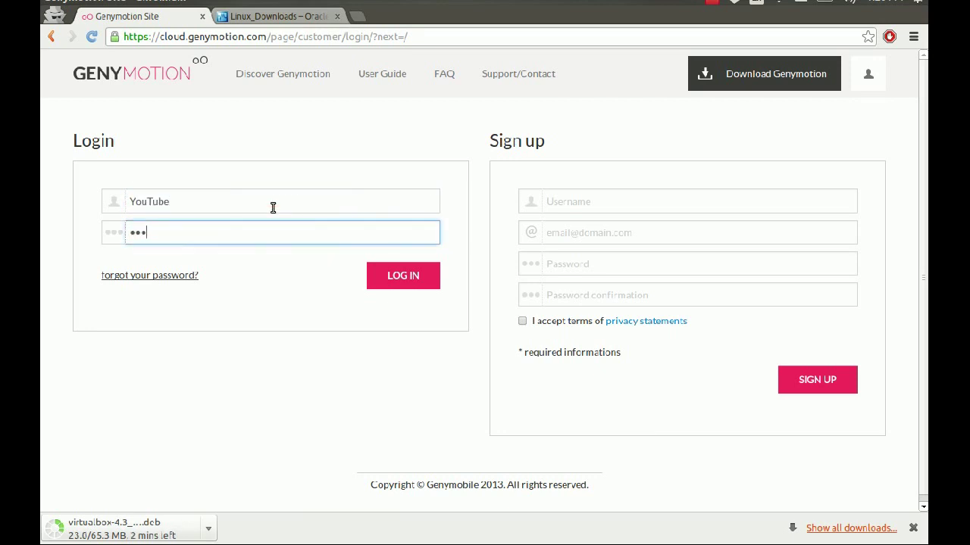
click(247, 211)
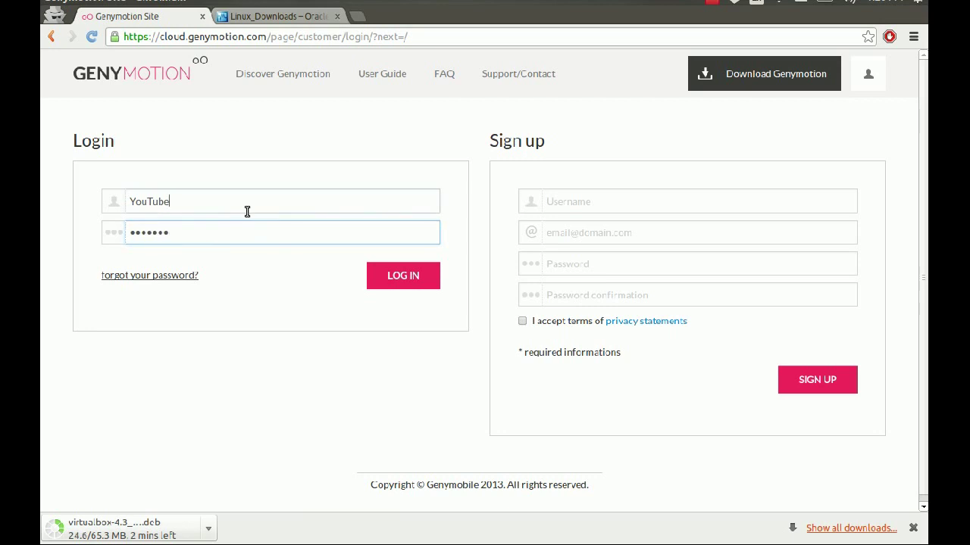
double_click(247, 211)
click(391, 277)
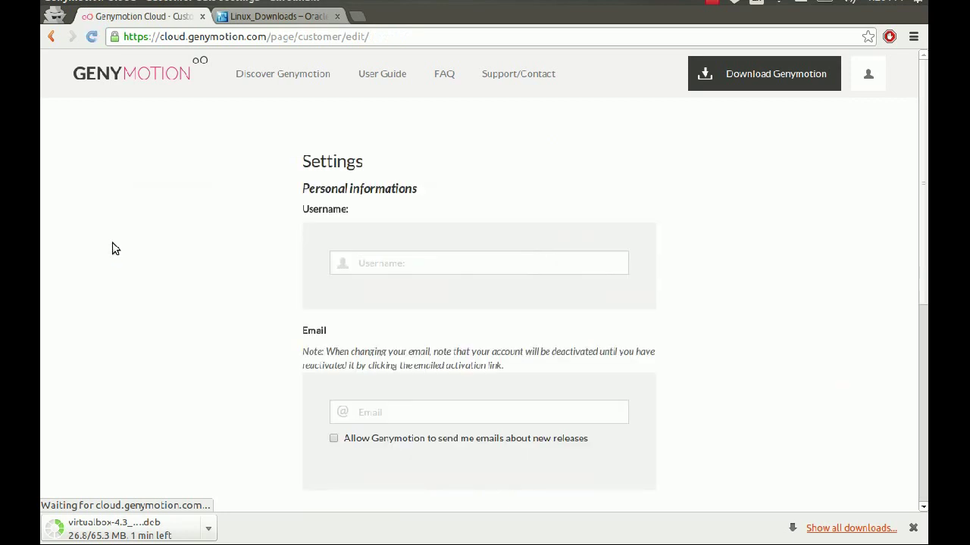
- Look over the account settings, then open the Genymotion download page at the installers for other platforms
scroll(432, 273, down, 3)
scroll(305, 327, up, 2)
scroll(400, 271, down, 5)
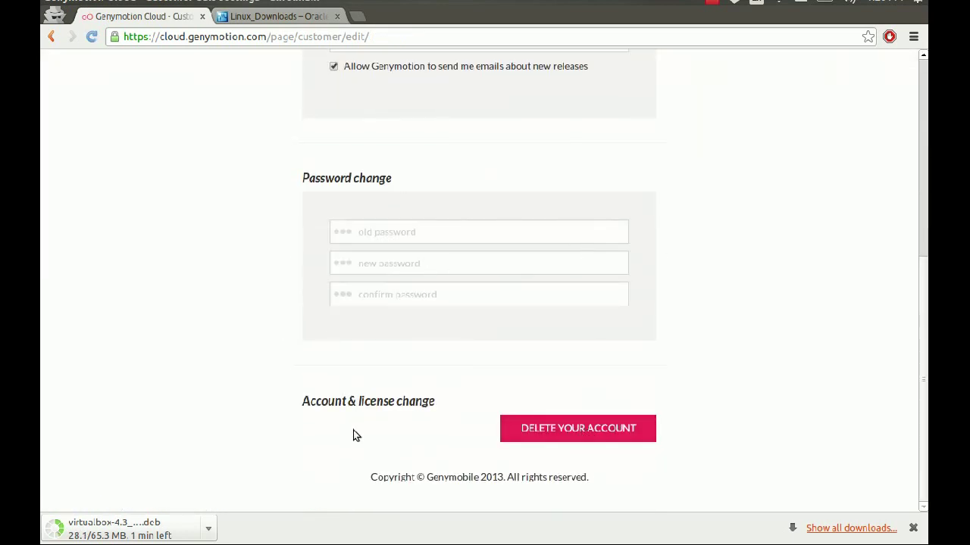
scroll(599, 312, up, 6)
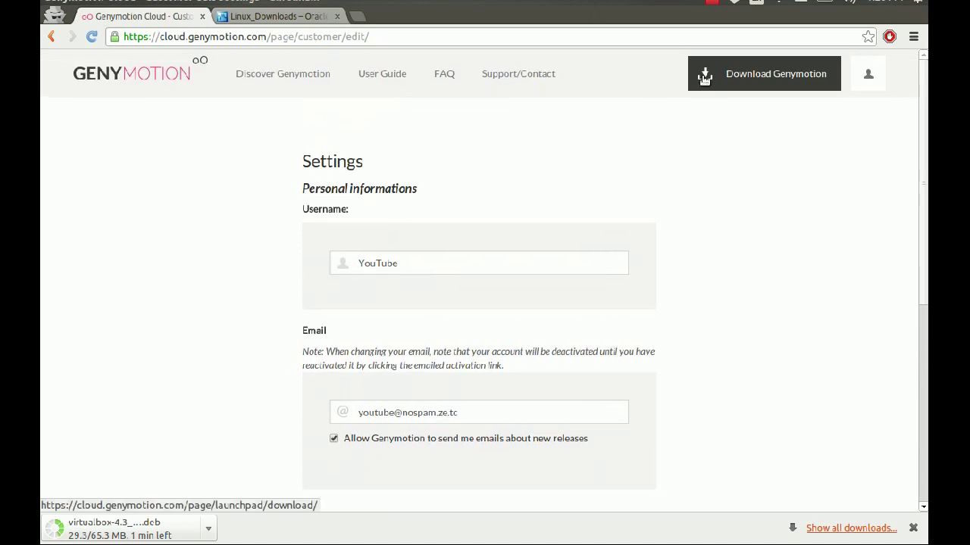
click(763, 85)
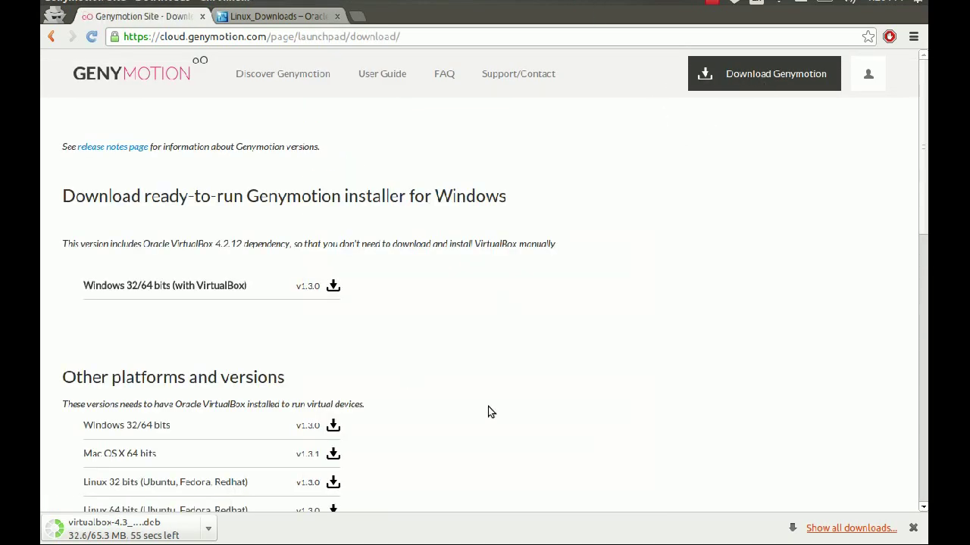
scroll(454, 397, down, 3)
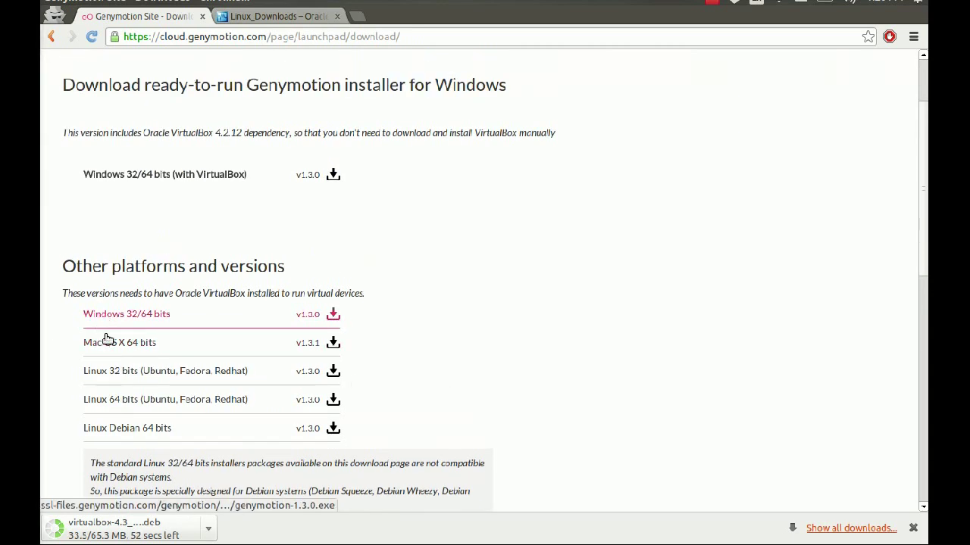
click(289, 16)
scroll(260, 112, down, 1)
scroll(260, 112, up, 1)
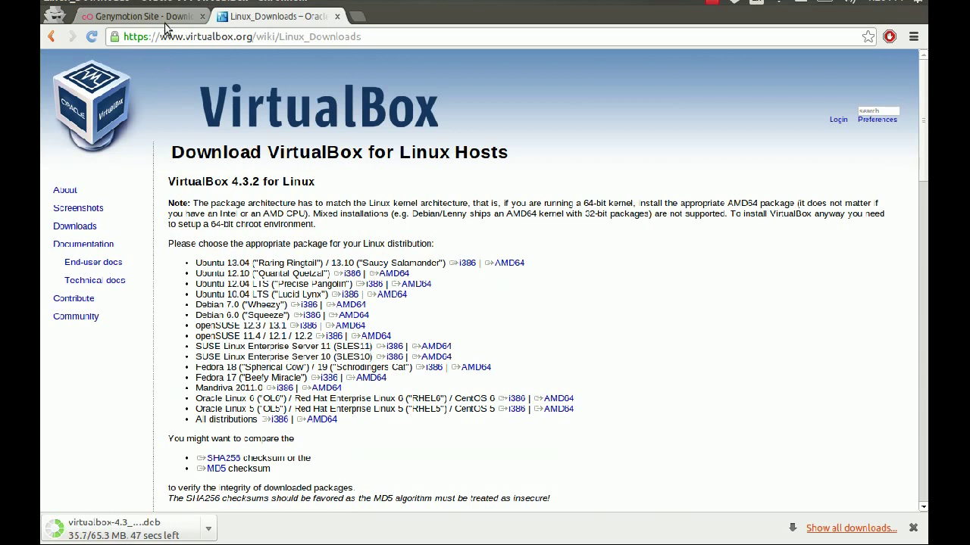
click(165, 23)
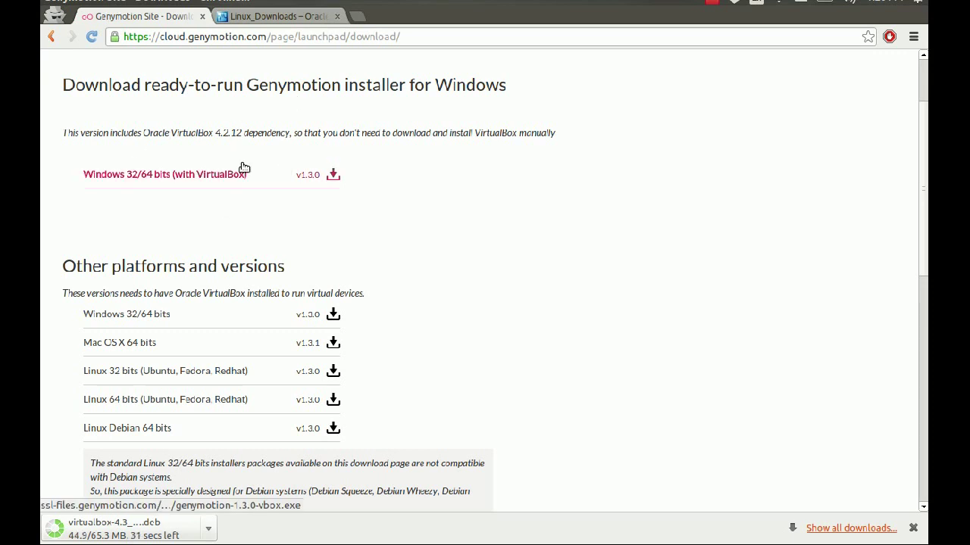
- Download the Genymotion v1.3.0 installer for Linux 64 bits (Ubuntu, Fedora, Redhat) and save the file
scroll(488, 382, down, 5)
scroll(416, 352, up, 3)
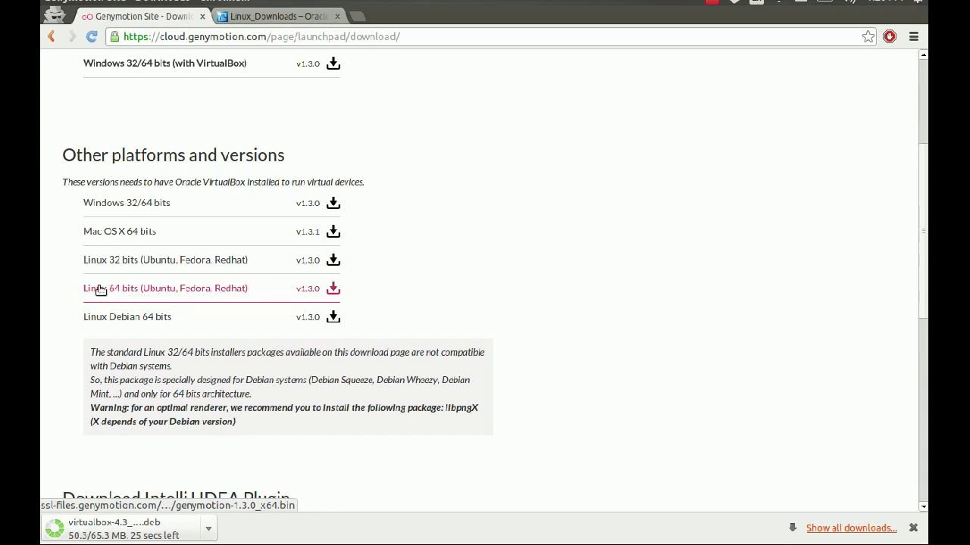
click(332, 291)
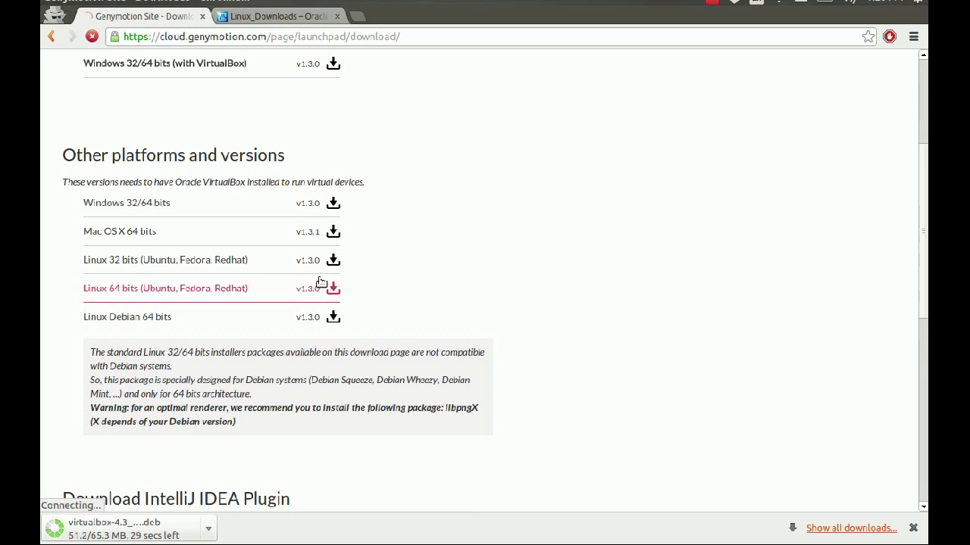
click(755, 493)
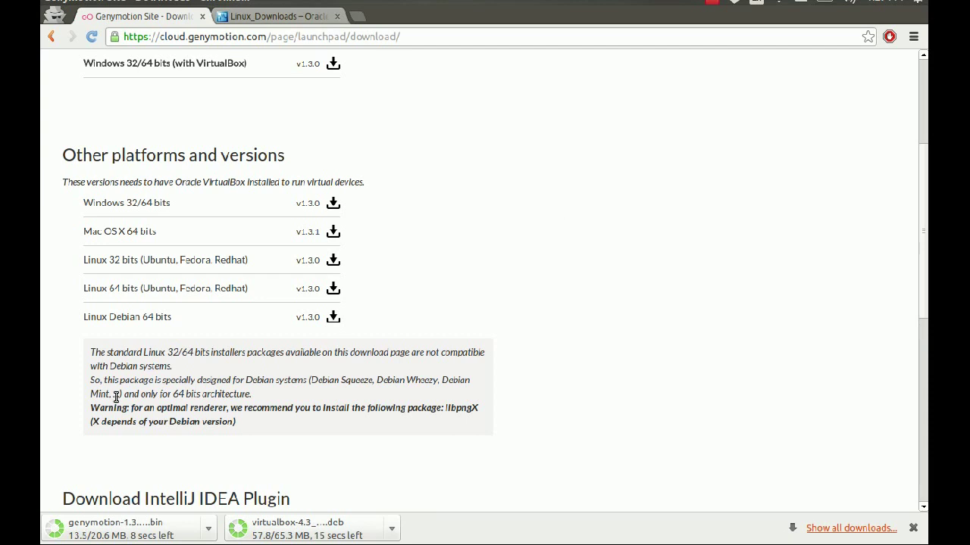
- Open the Genymotion User Guide and look through its list of sections
scroll(487, 304, up, 5)
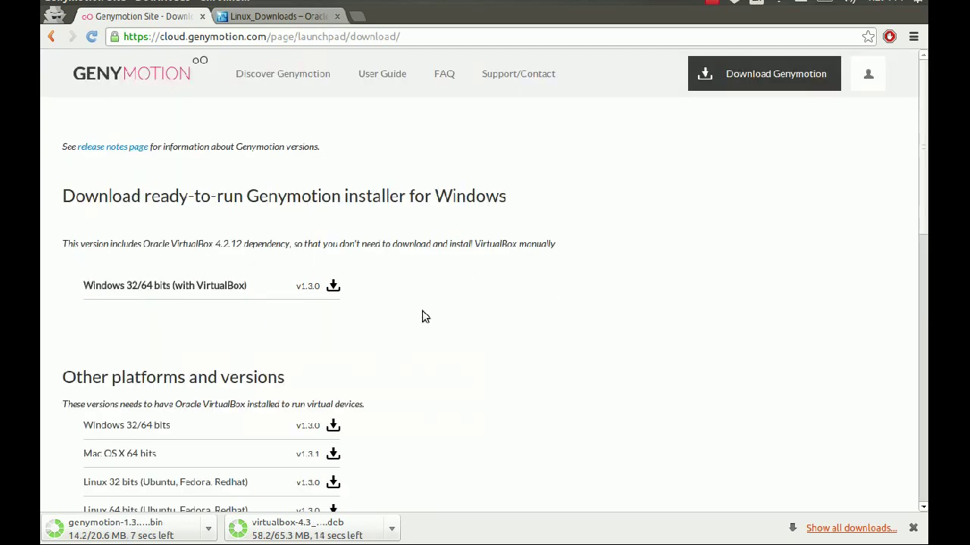
click(372, 82)
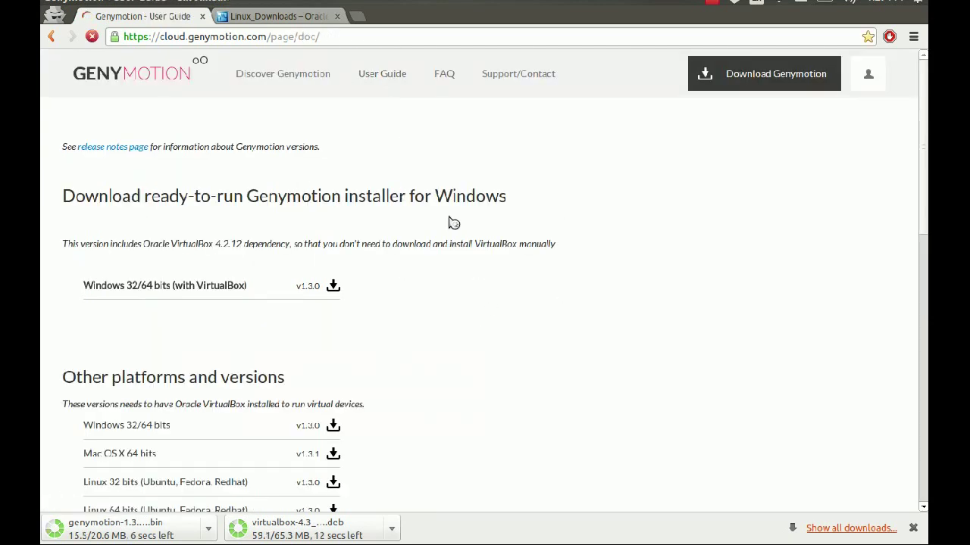
scroll(303, 313, down, 5)
scroll(381, 265, up, 3)
scroll(372, 299, down, 2)
scroll(364, 206, up, 3)
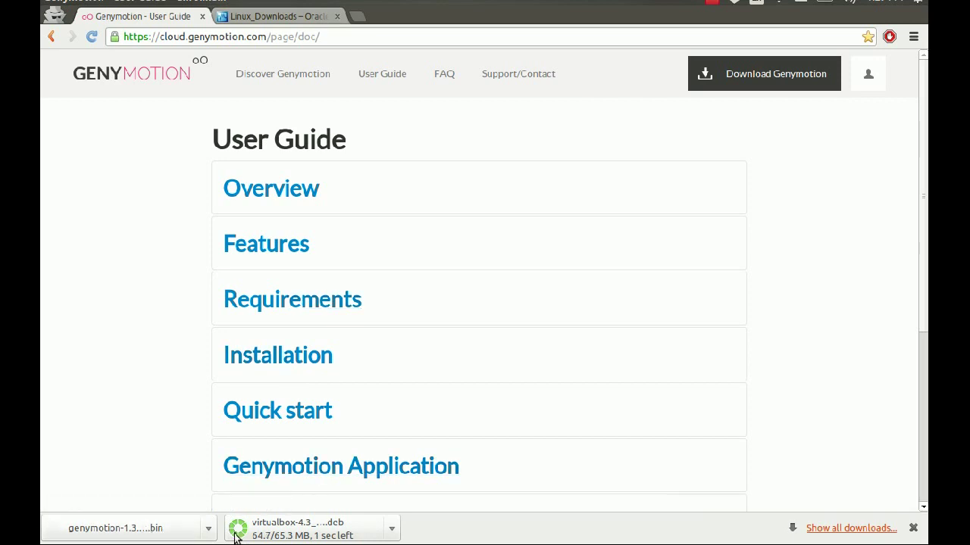
- Show the downloaded VirtualBox .deb package in its folder and open it in a maximized Ubuntu Software Center
click(392, 528)
click(407, 489)
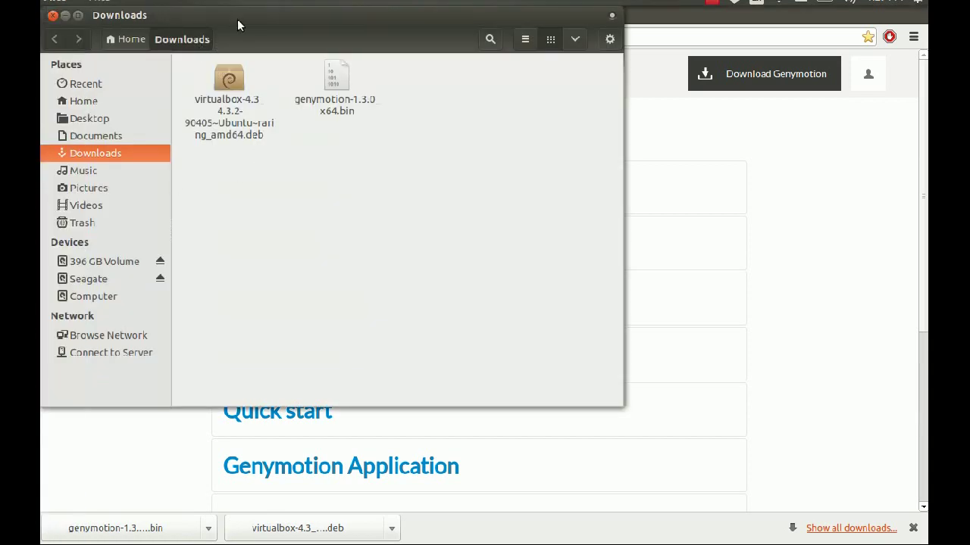
drag(237, 25, 304, 75)
double_click(307, 134)
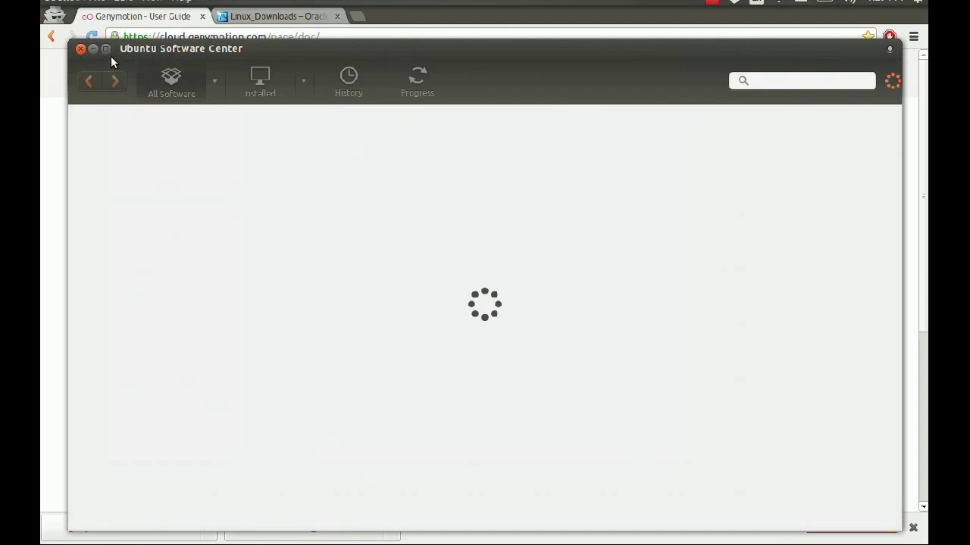
click(106, 50)
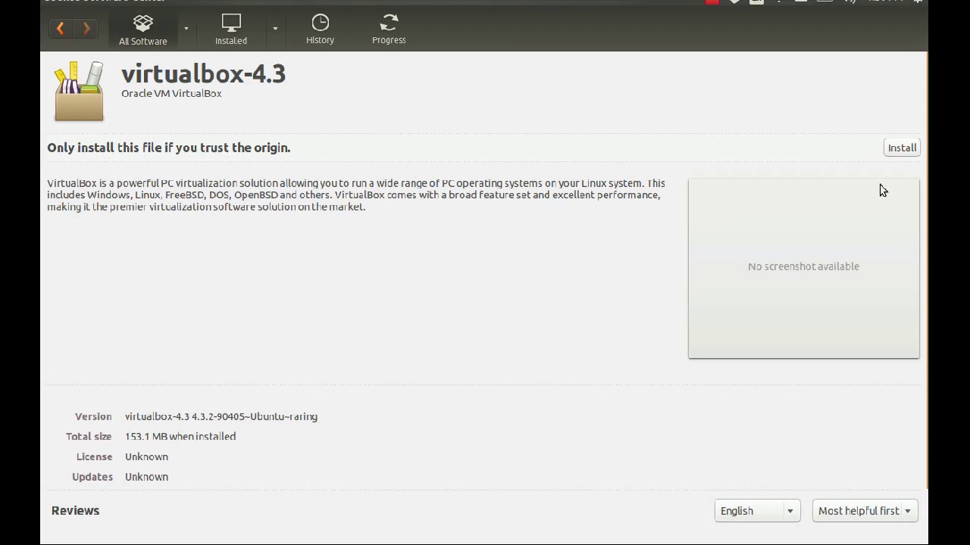
- Install the virtualbox-4.3 package, authenticating with the system account password
click(901, 149)
click(502, 300)
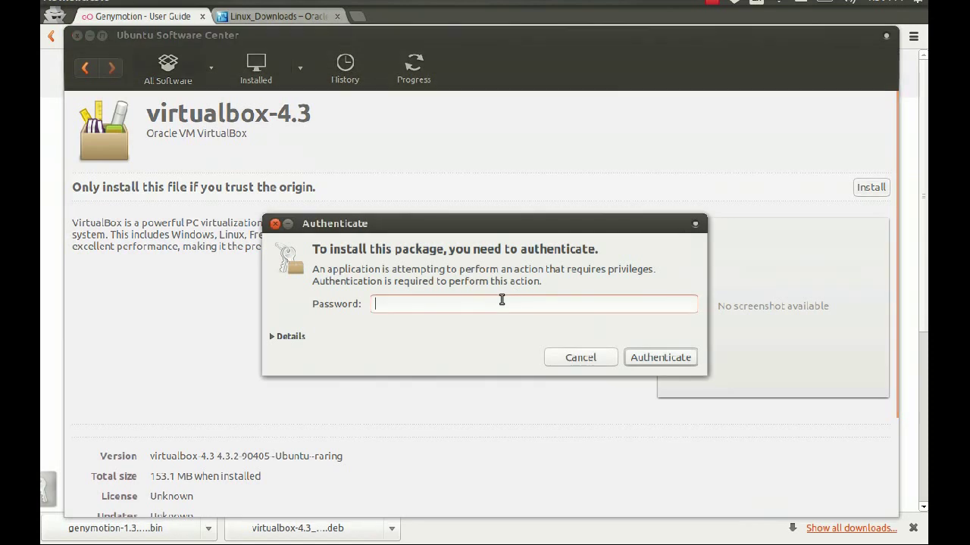
text(p)
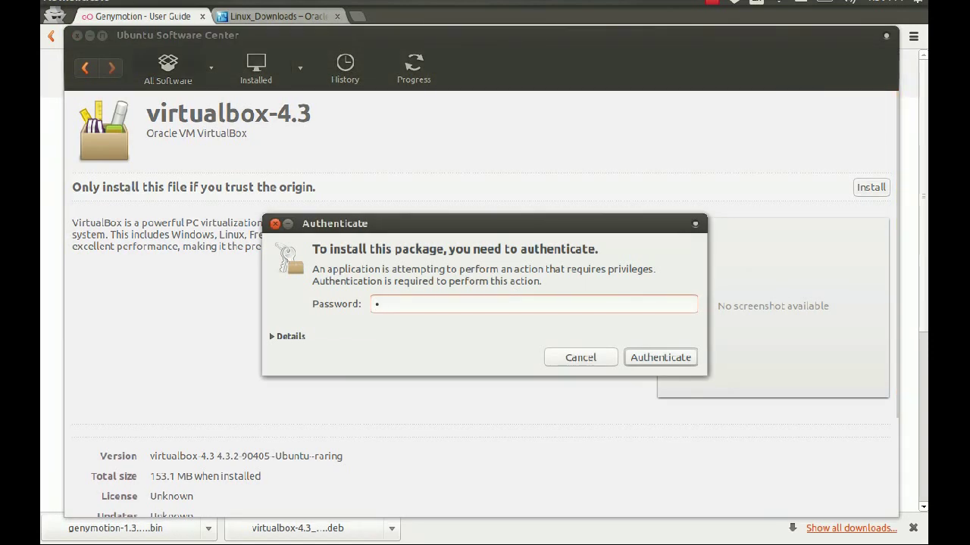
key(Return)
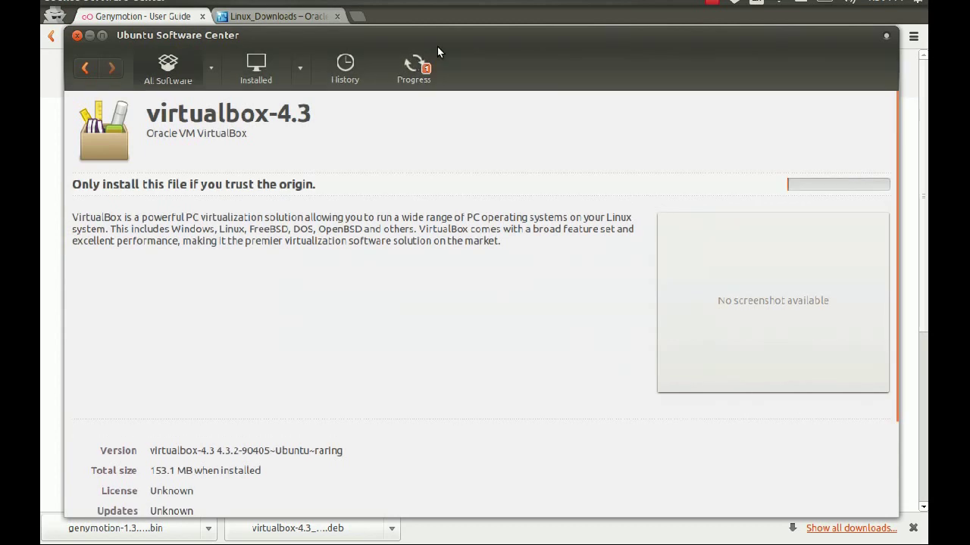
- View the virtualbox-4.3 installation progress and close Ubuntu Software Center once the package is installed
click(413, 69)
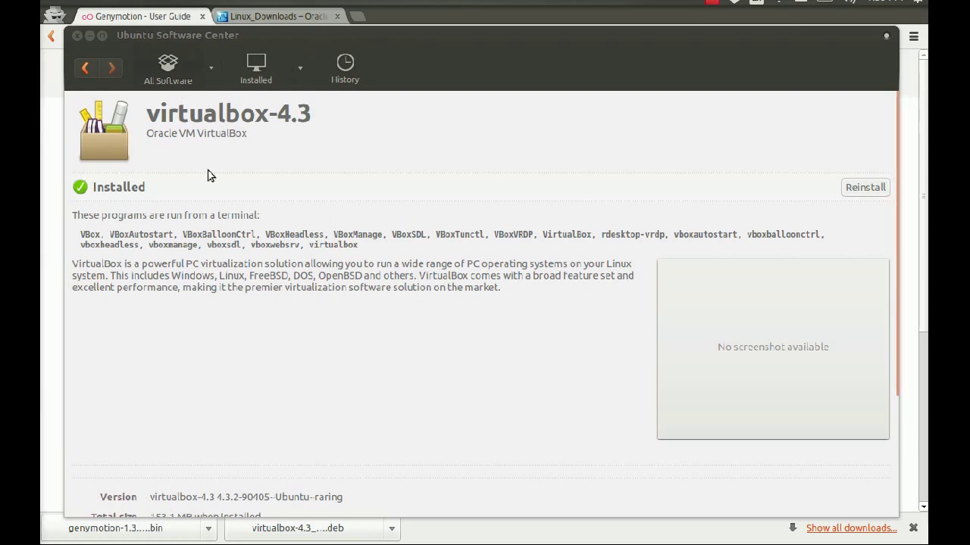
mouse_move(326, 36)
mouse_down()
mouse_move(322, 11)
mouse_move(314, 59)
mouse_move(309, 39)
mouse_move(330, 36)
mouse_move(330, 60)
mouse_move(329, 40)
mouse_up()
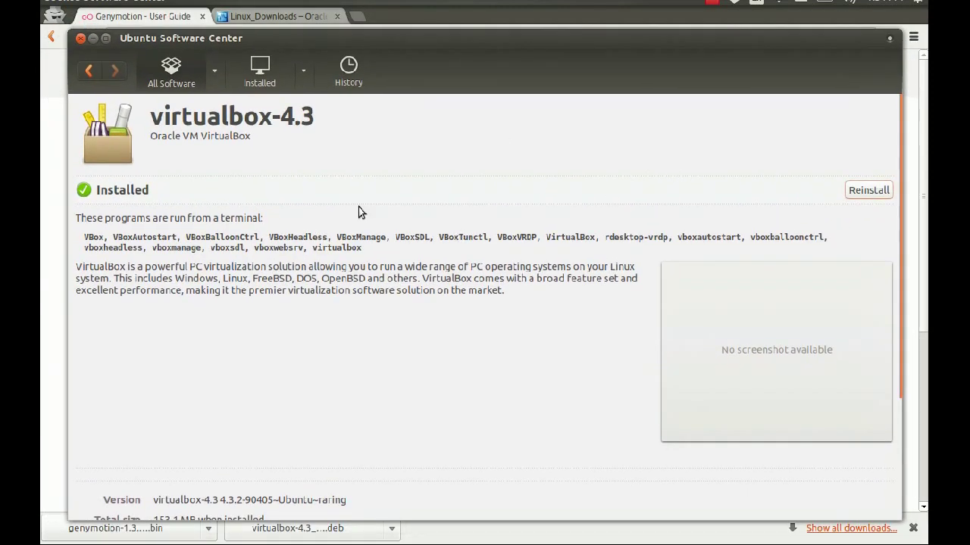
click(81, 39)
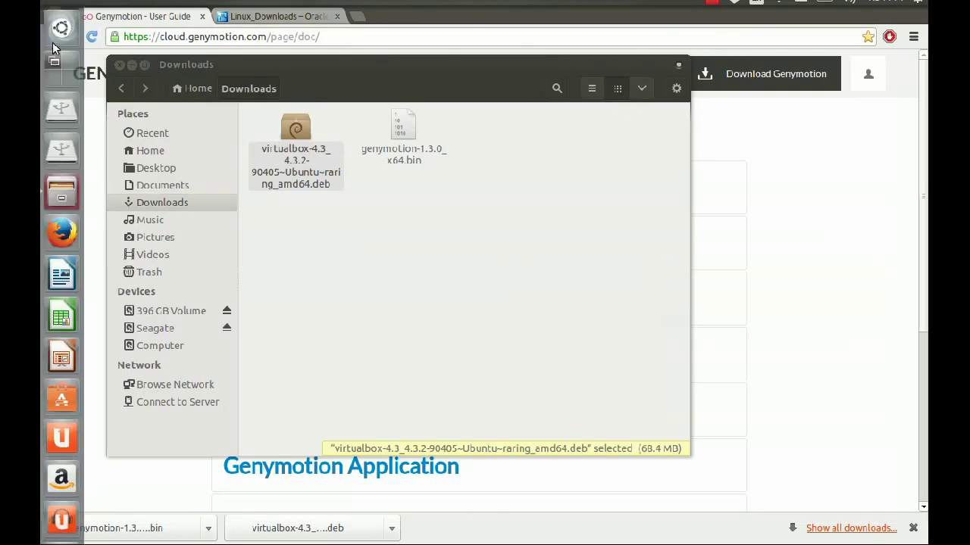
- Search the installed applications for "vi", launch Oracle VM VirtualBox to check the installation, and close its manager window
click(61, 28)
text(pi)
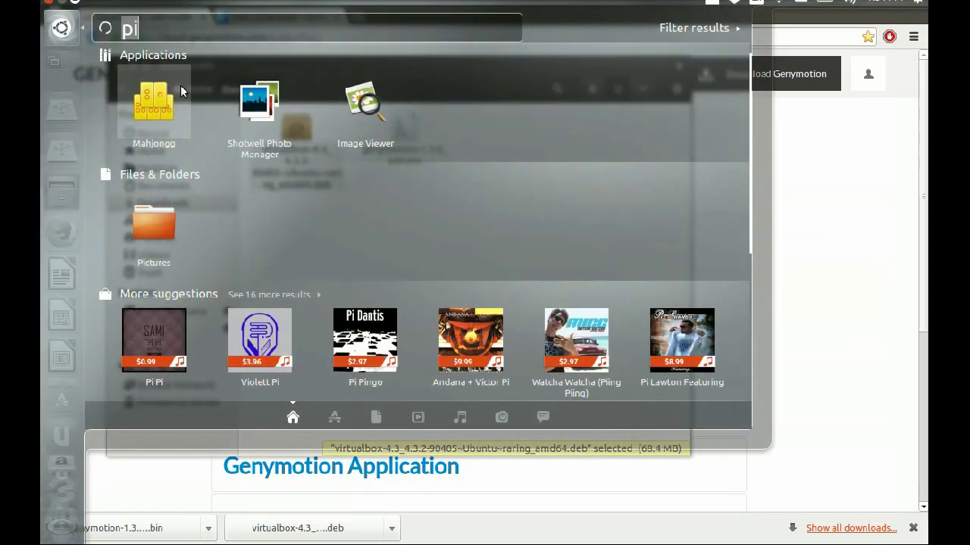
key(BackSpace)
key(BackSpace)
text(vi)
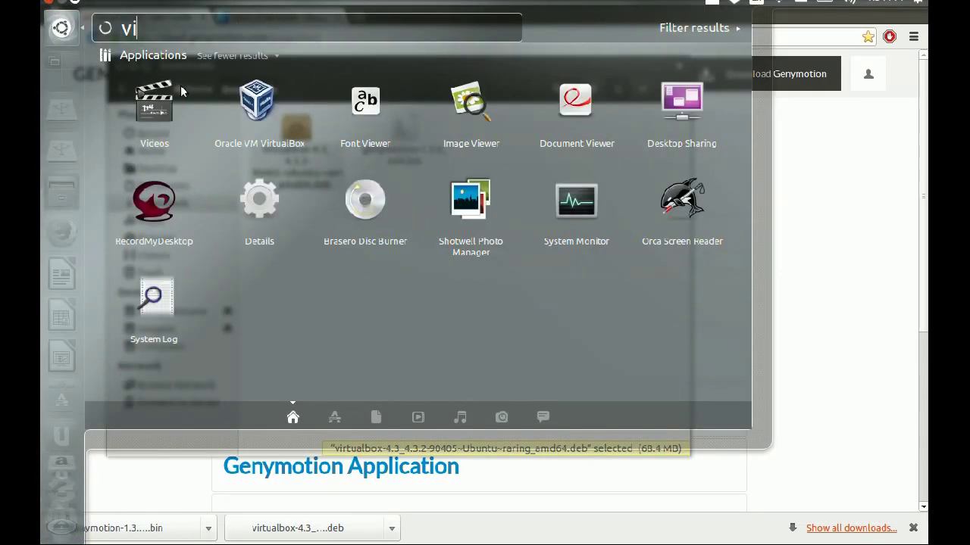
click(243, 120)
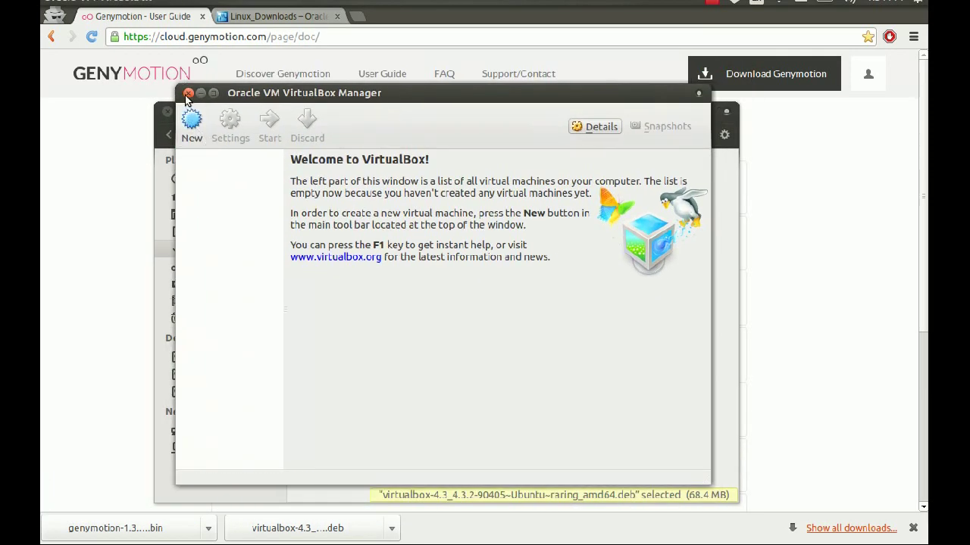
click(188, 92)
- Delete the VirtualBox .deb package from the Downloads folder
click(454, 273)
drag(388, 350, 302, 163)
click(384, 303)
mouse_move(385, 303)
mouse_down()
mouse_move(359, 259)
mouse_move(420, 389)
mouse_move(454, 405)
mouse_up()
mouse_move(363, 409)
mouse_down()
mouse_move(305, 319)
mouse_move(299, 185)
mouse_move(306, 197)
mouse_up()
drag(513, 358, 423, 456)
drag(343, 418, 336, 184)
drag(323, 379, 340, 172)
key(Delete)
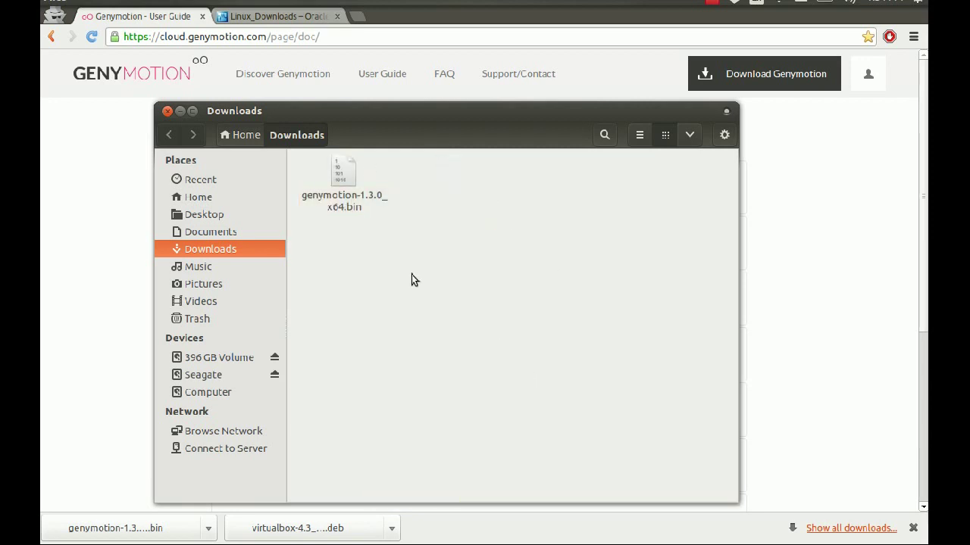
- Select genymotion-1.3.0_x64.bin, move the Downloads window aside, and close the browser window
click(342, 168)
drag(331, 109, 359, 150)
click(134, 163)
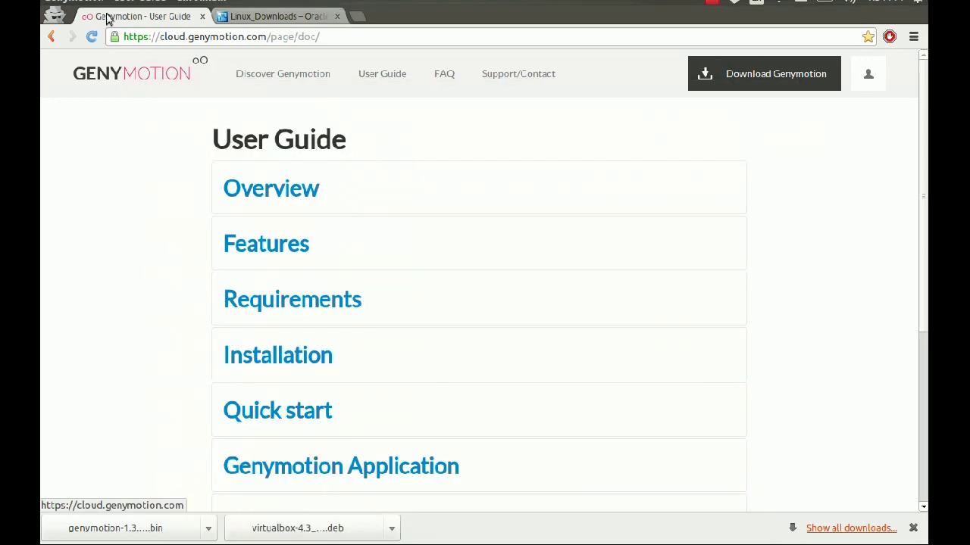
click(48, 3)
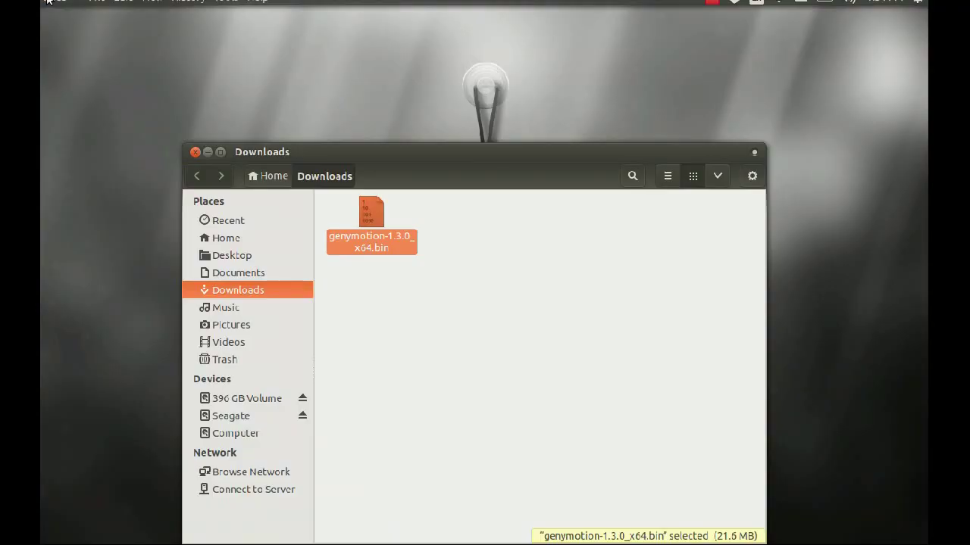
- Open a Terminal through the application search and begin the command "sudo chmod +x ~/Downloads/"
mouse_move(62, 67)
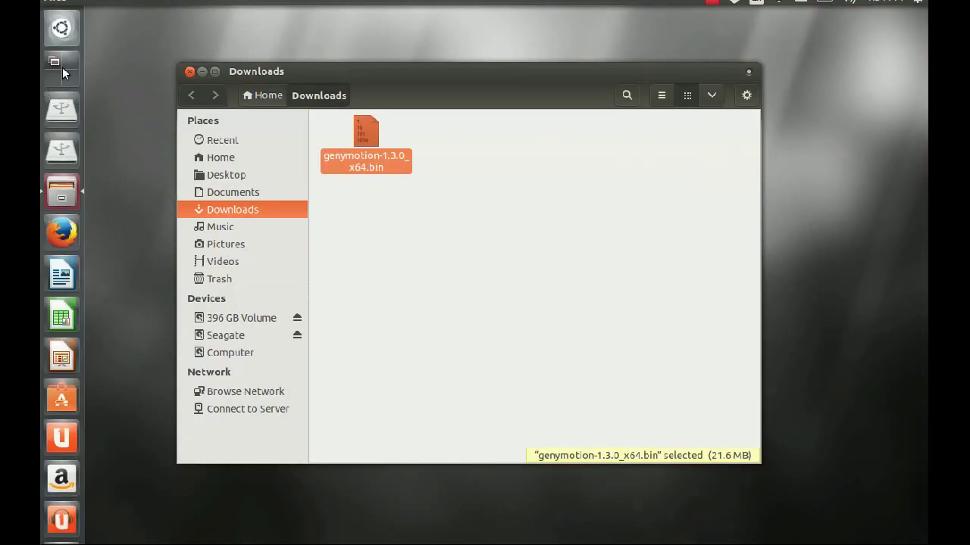
click(55, 35)
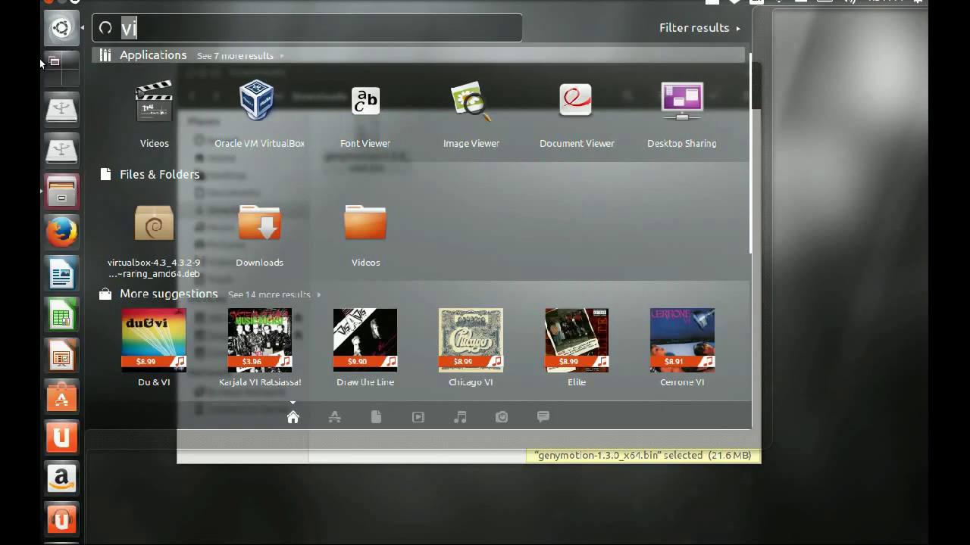
key(BackSpace)
key(BackSpace)
text(ter)
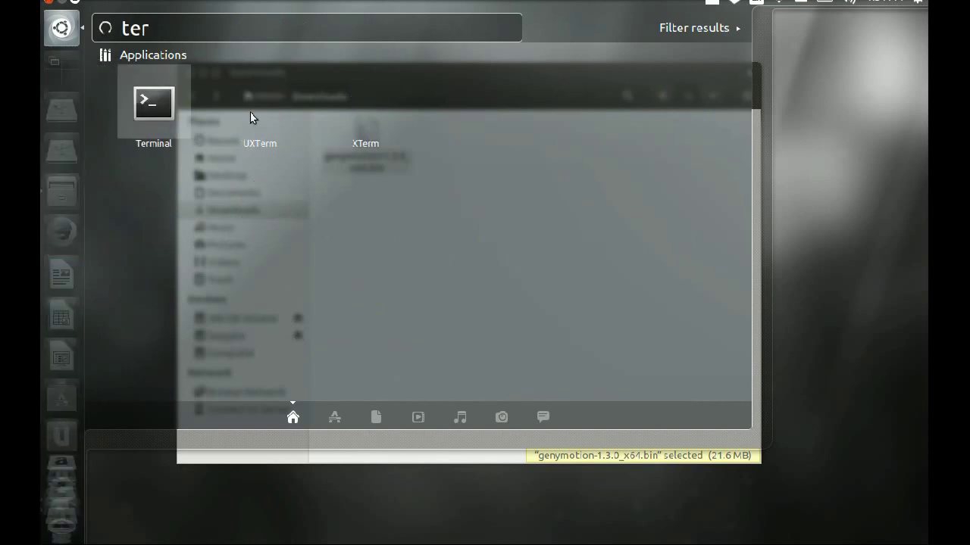
click(174, 112)
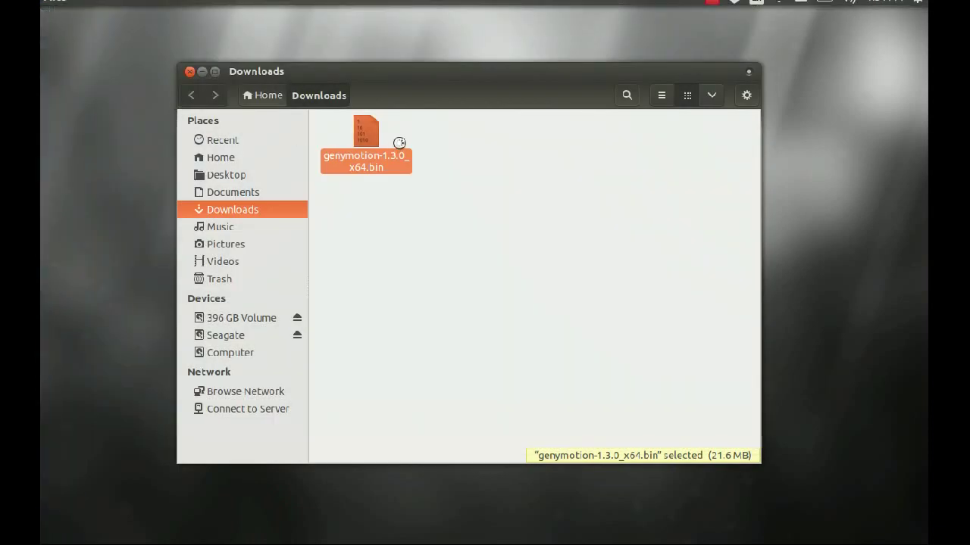
drag(560, 241, 309, 223)
text(sudo chmod )
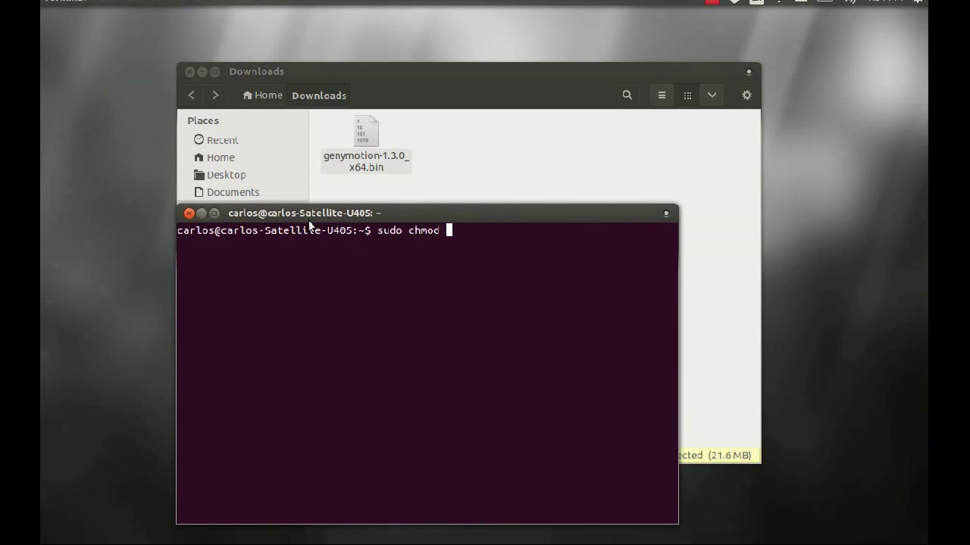
text(+x ~/Downloads/)
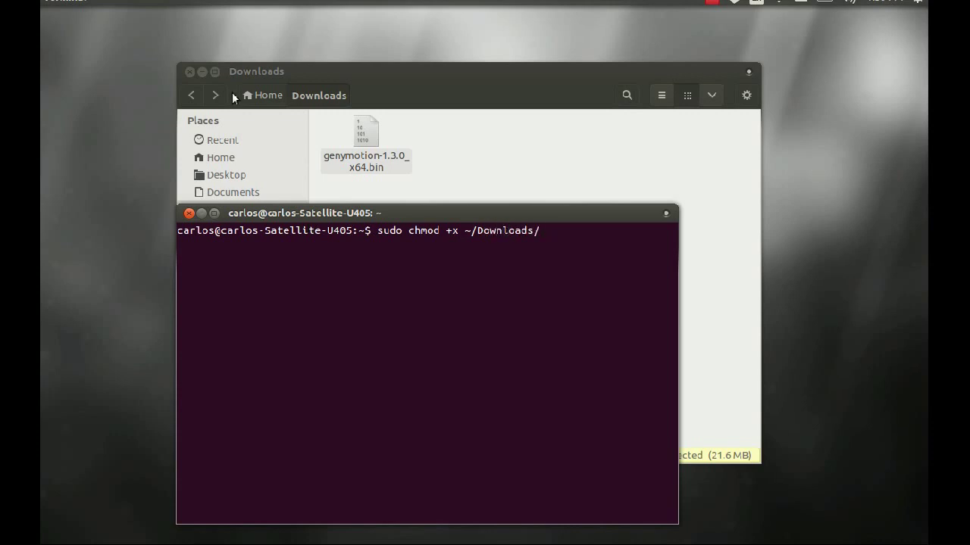
- Rename genymotion-1.3.0_x64.bin in the Downloads folder as geny.bin
drag(428, 87, 417, 60)
right_click(366, 129)
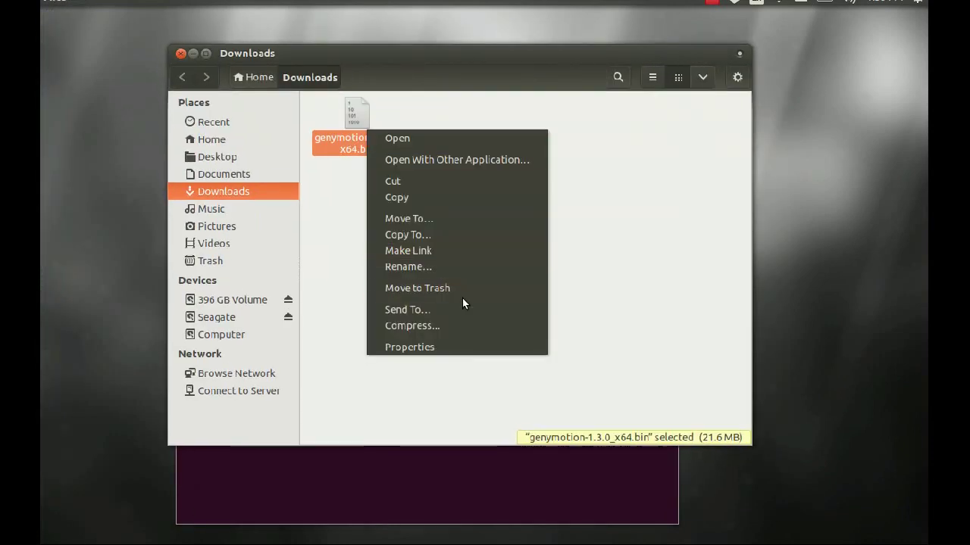
click(441, 266)
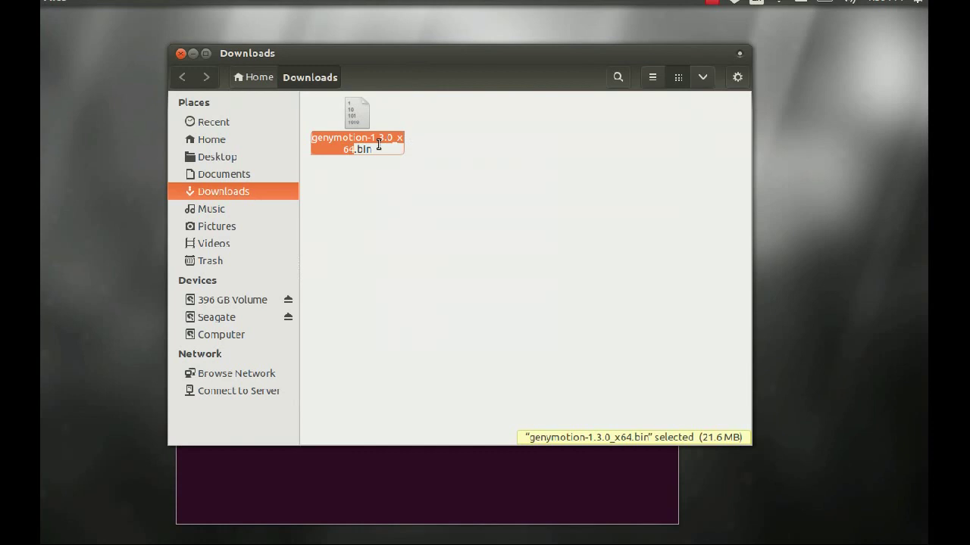
text(gery)
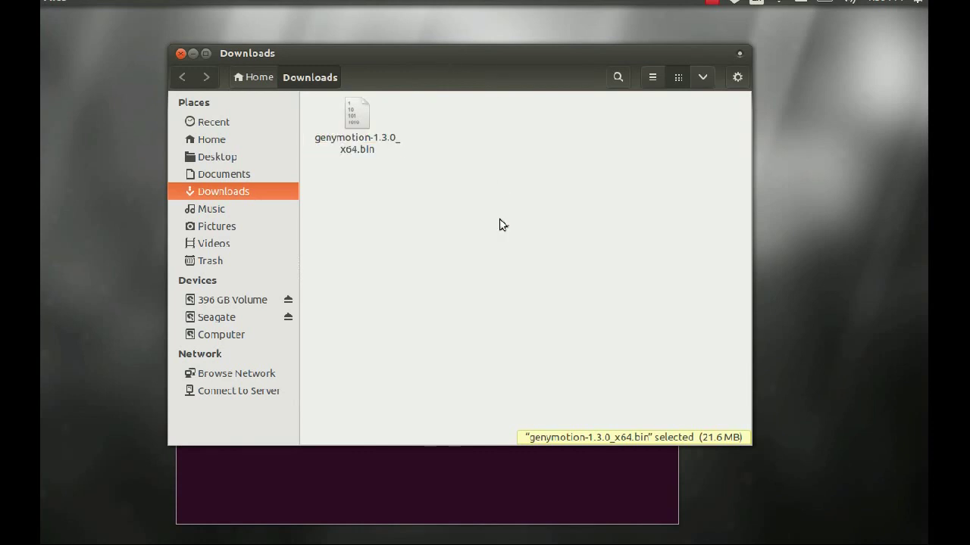
click(507, 232)
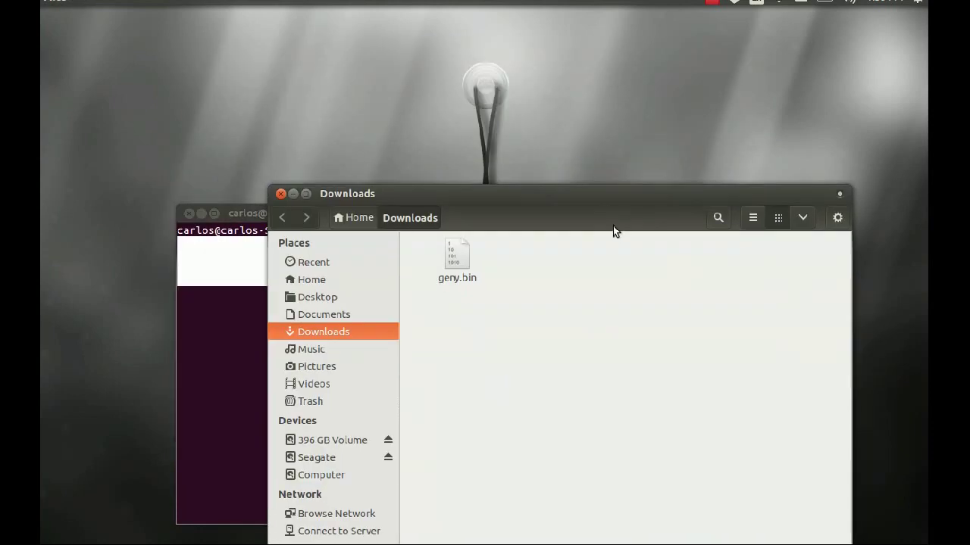
- Complete the pending command as "sudo chmod +x ~/Downloads/geny.bin", run it, and authenticate with the sudo password
drag(554, 190, 539, 255)
drag(529, 218, 521, 101)
text(geny.bin)
key(Return)
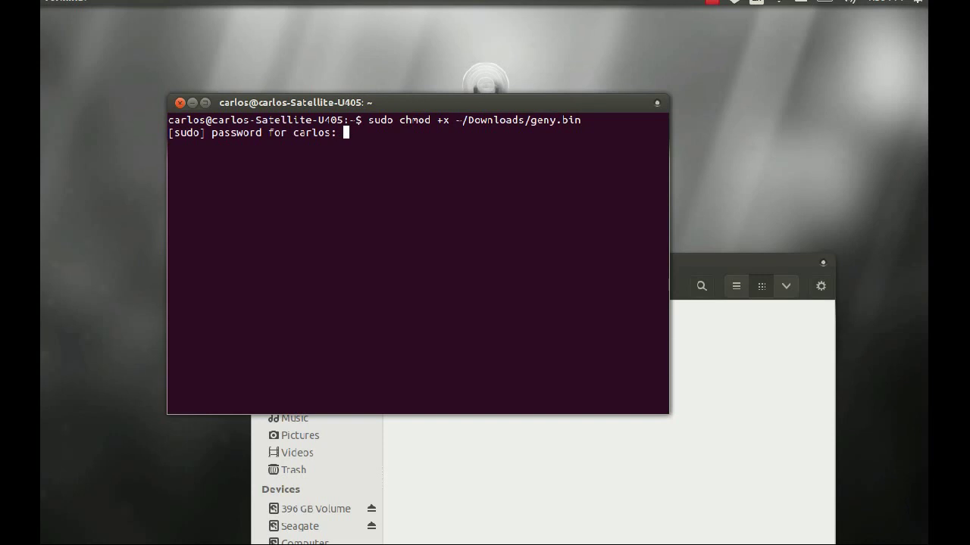
key(Return)
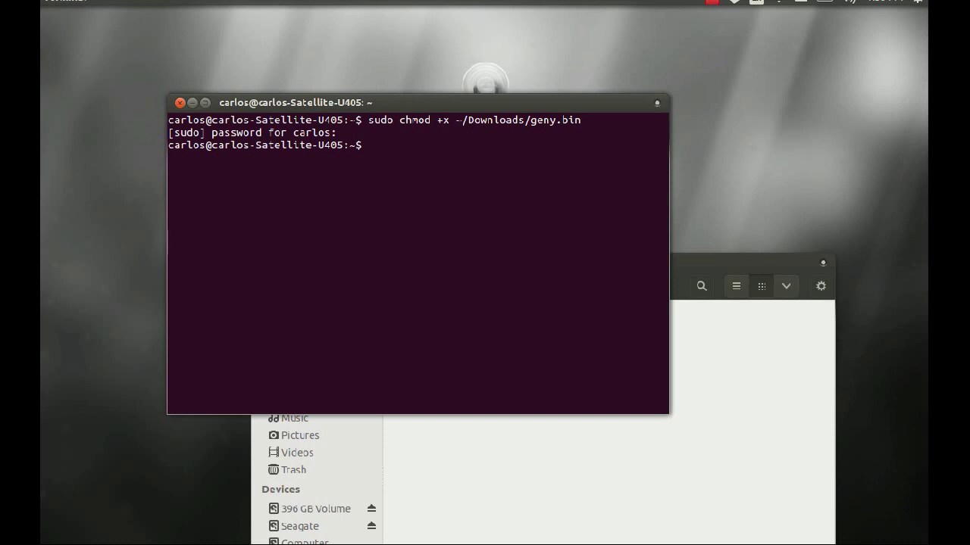
- Run the installer ~/Downloads/geny.bin, answer y to install into the genymotion home folder, and maximize the terminal
text(~/Downloads/geny.bin)
key(Return)
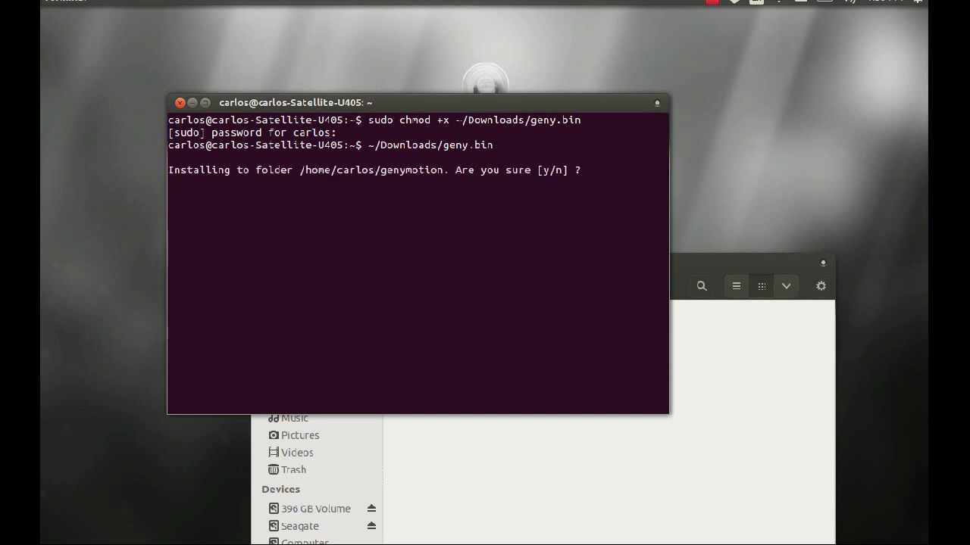
key(Return)
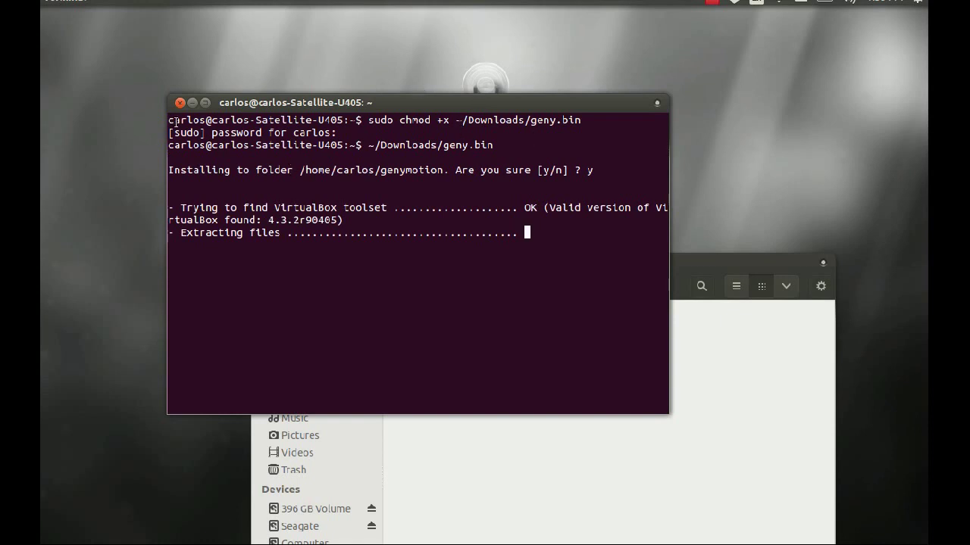
double_click(199, 102)
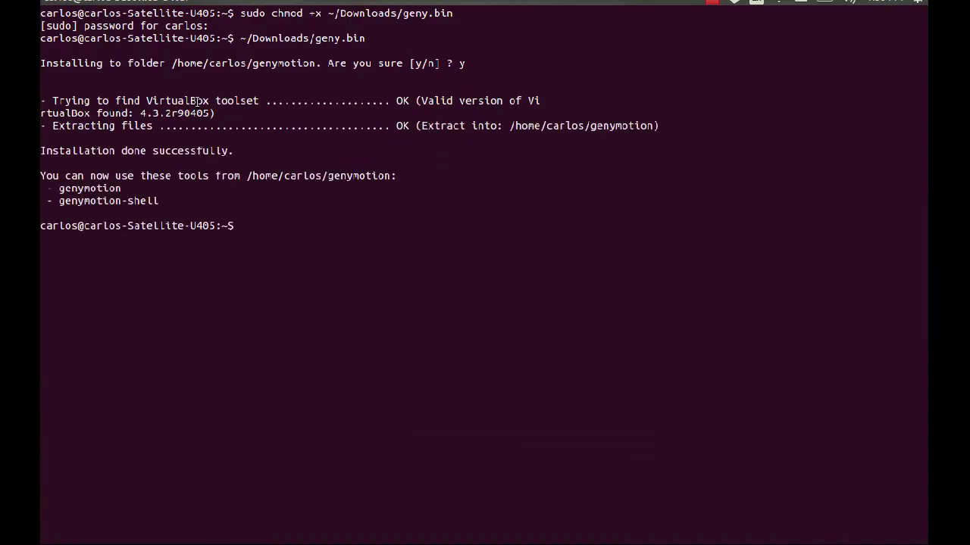
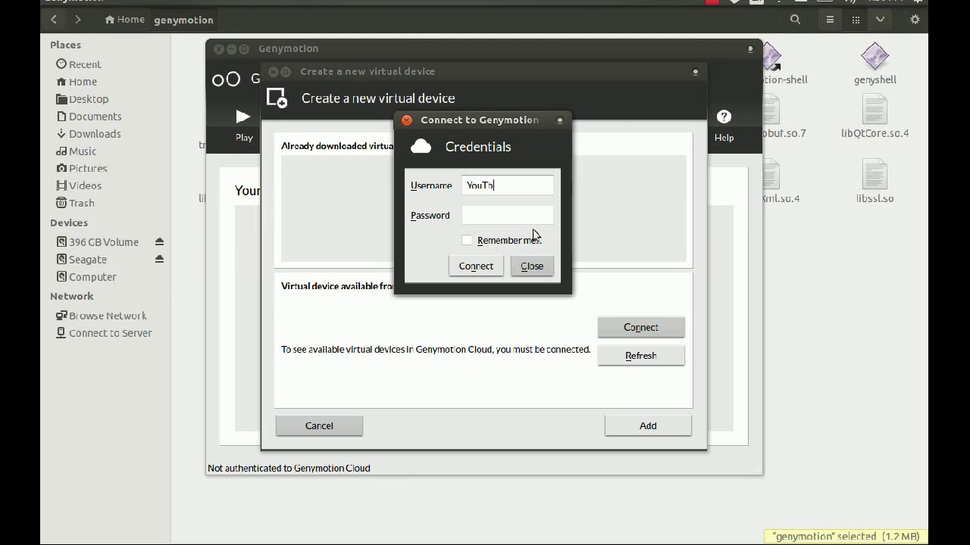
- Enter the account password in the Genymotion credentials, retyping it from scratch, and connect to Genymotion Cloud
click(498, 219)
text(*********)
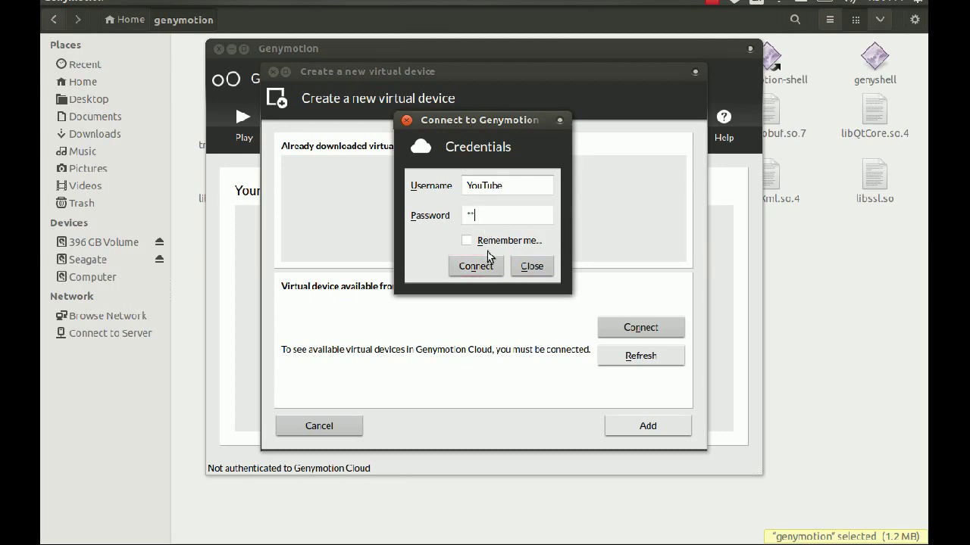
key(BackSpace)
key(BackSpace)
key(BackSpace)
key(BackSpace)
key(BackSpace)
key(BackSpace)
key(BackSpace)
key(BackSpace)
key(BackSpace)
text(*******)
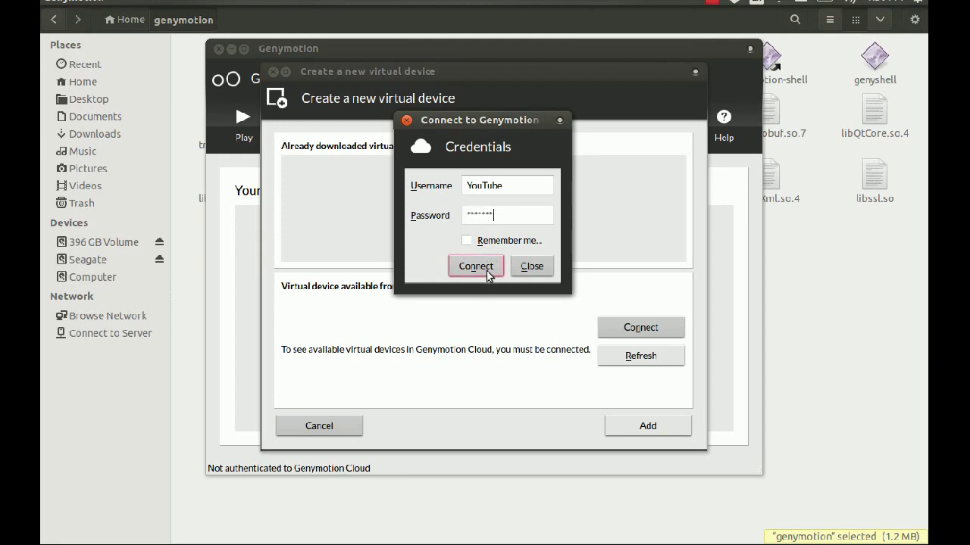
click(488, 273)
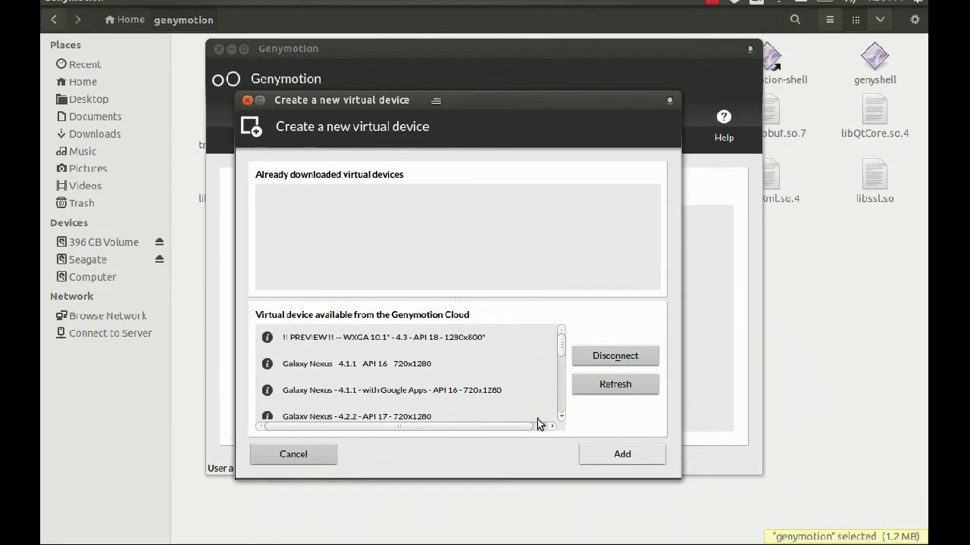
- Add the cloud device "WXGA 10.1" Tablet - 4.2.2 - with Google Apps - API 17 - 1280x800" and proceed with its deployment
scroll(472, 396, down, 10)
click(476, 405)
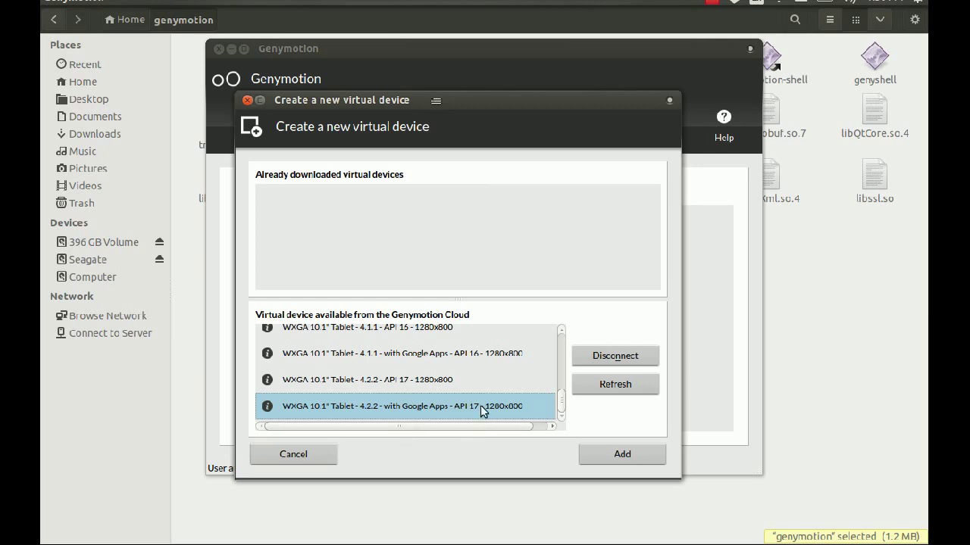
click(603, 456)
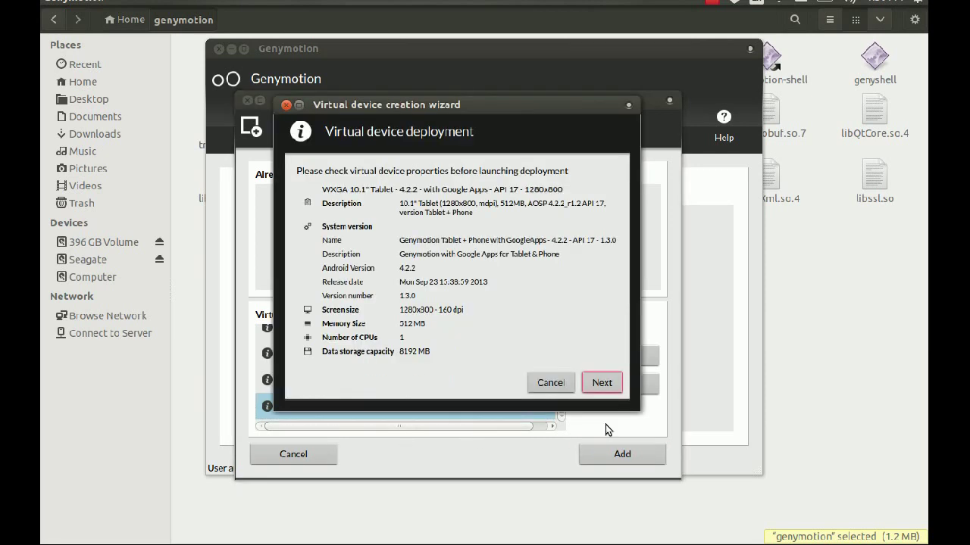
click(601, 383)
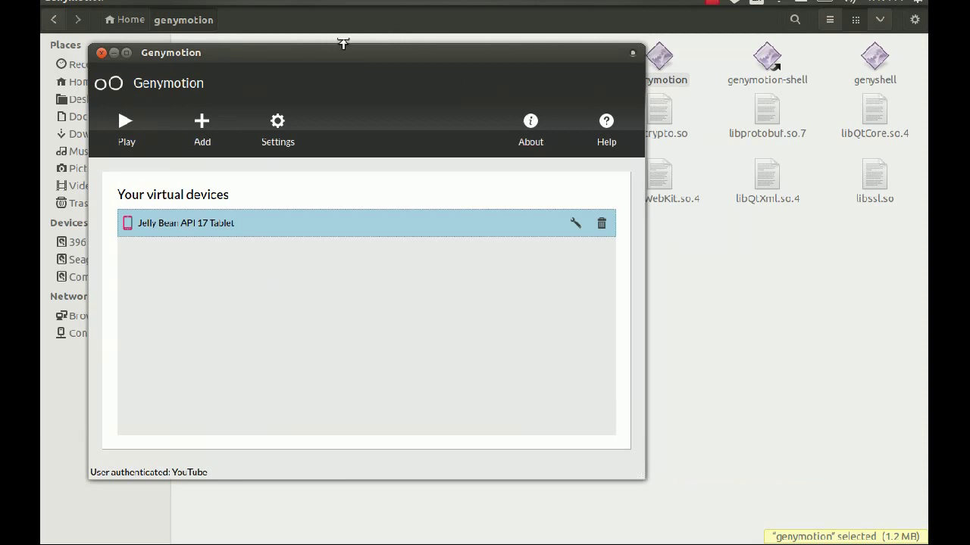
- Close the genymotion folder window and reposition the Genymotion window on the desktop
drag(229, 48, 381, 68)
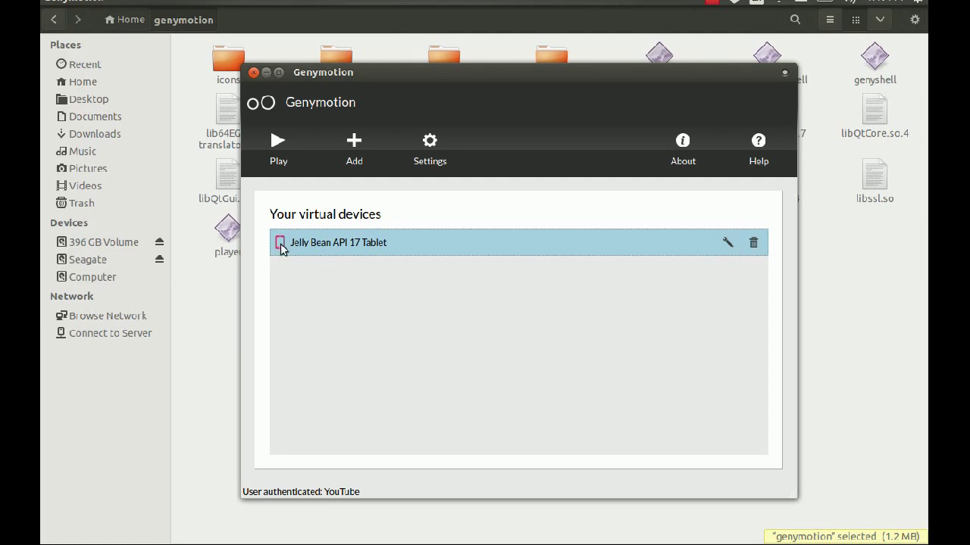
drag(380, 88, 510, 159)
click(229, 321)
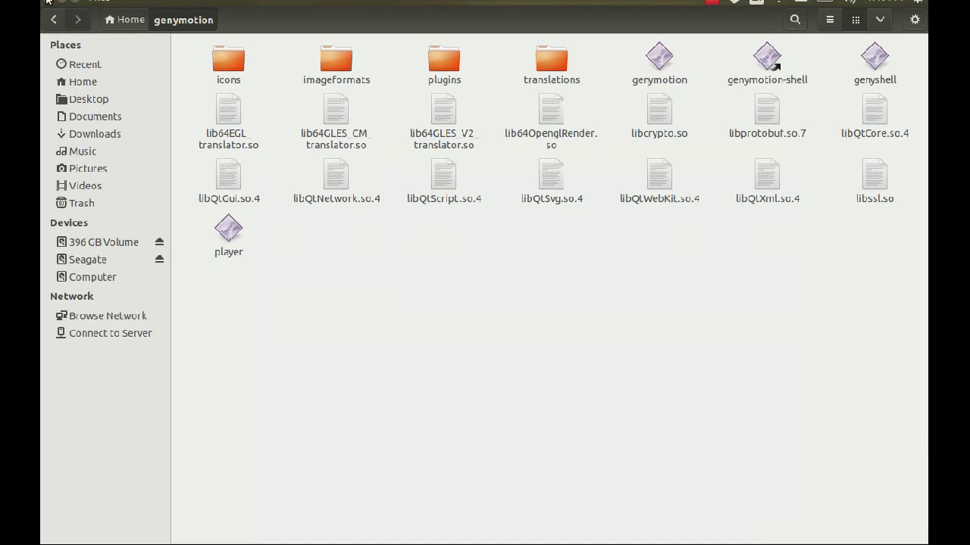
click(48, 2)
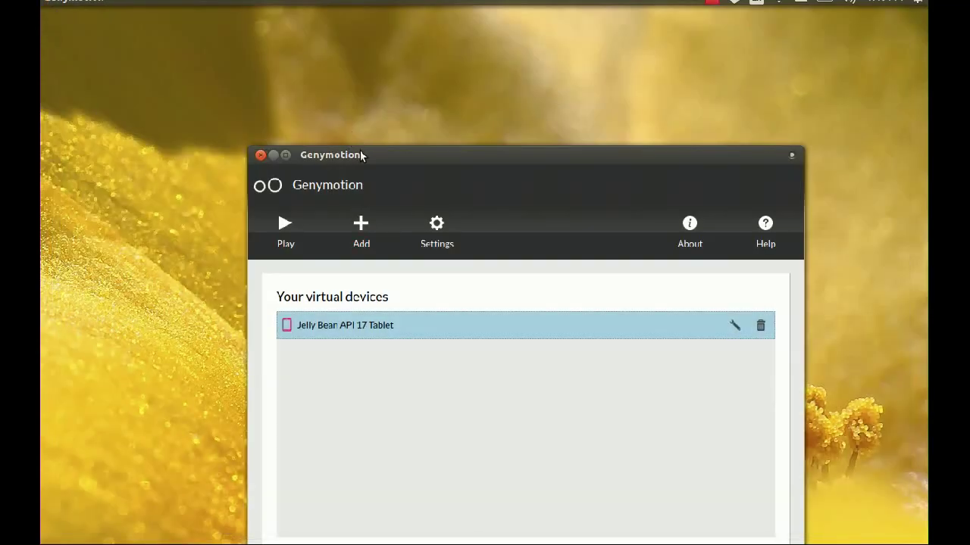
drag(363, 95, 332, 39)
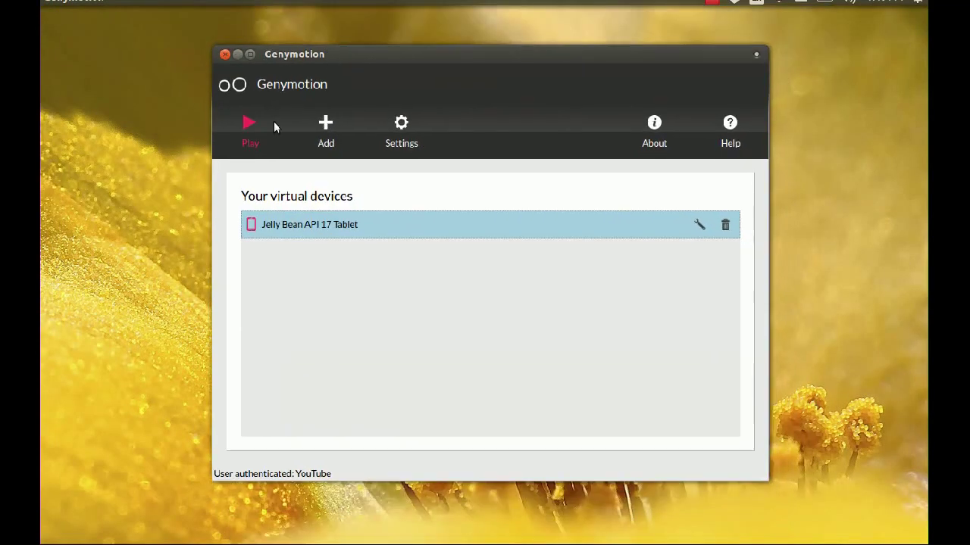
- Start the Jelly Bean API 17 Tablet, decline configuring the Android SDK path for ADB, and maximize the device window
click(247, 137)
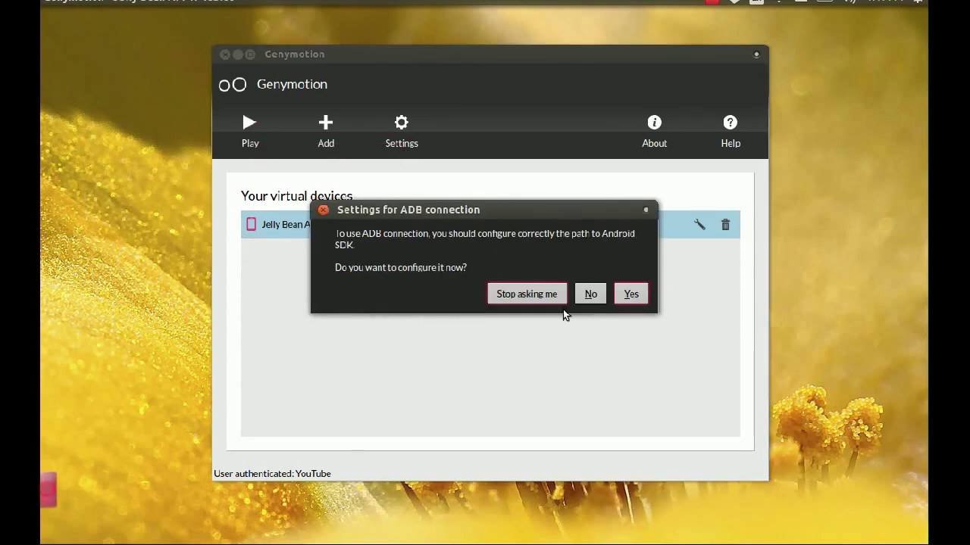
click(593, 294)
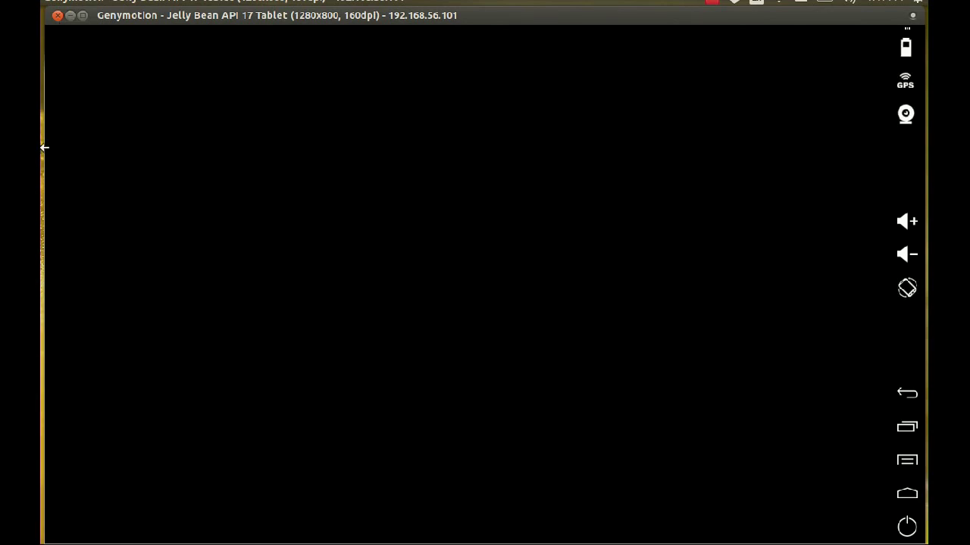
click(83, 16)
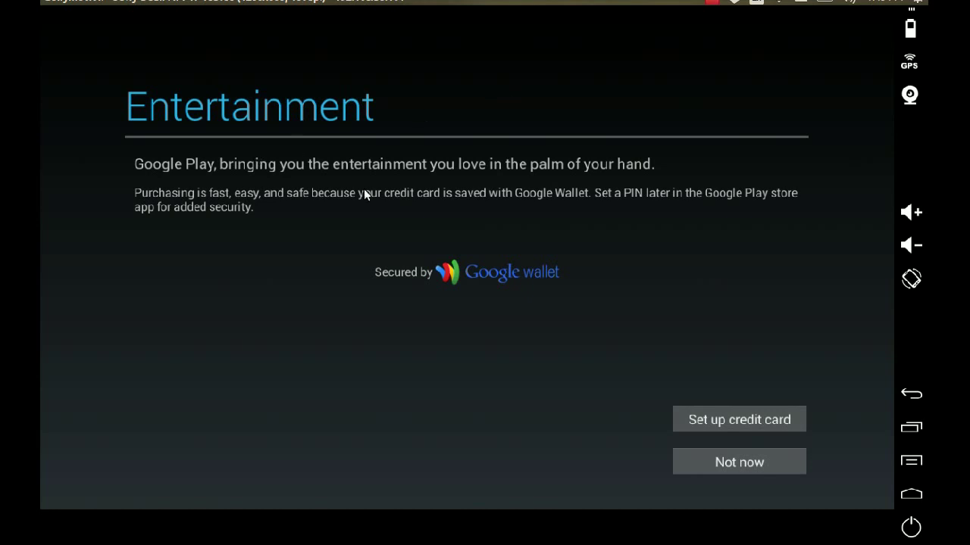
- Skip the Google Wallet credit card setup and proceed with the tablet kept backed up to the Google Account
click(733, 464)
click(682, 461)
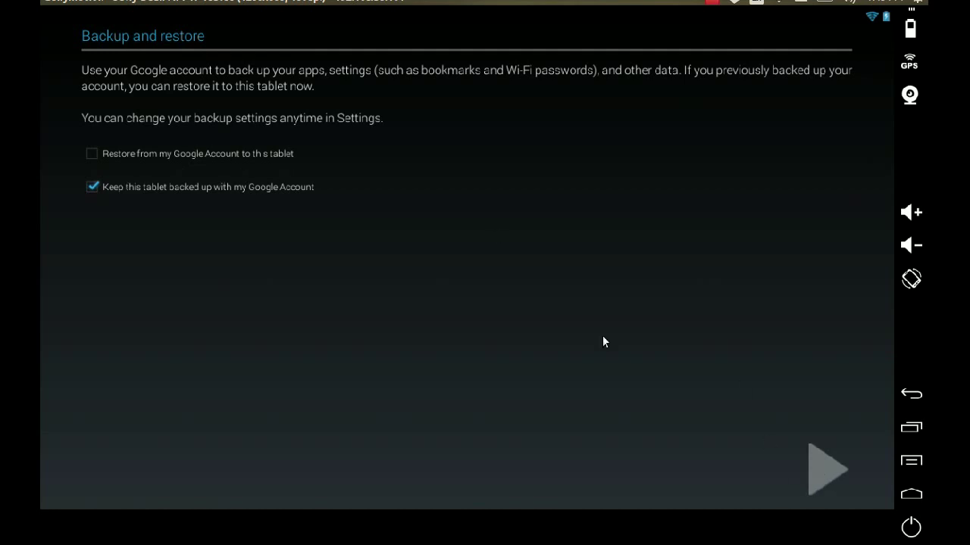
click(826, 477)
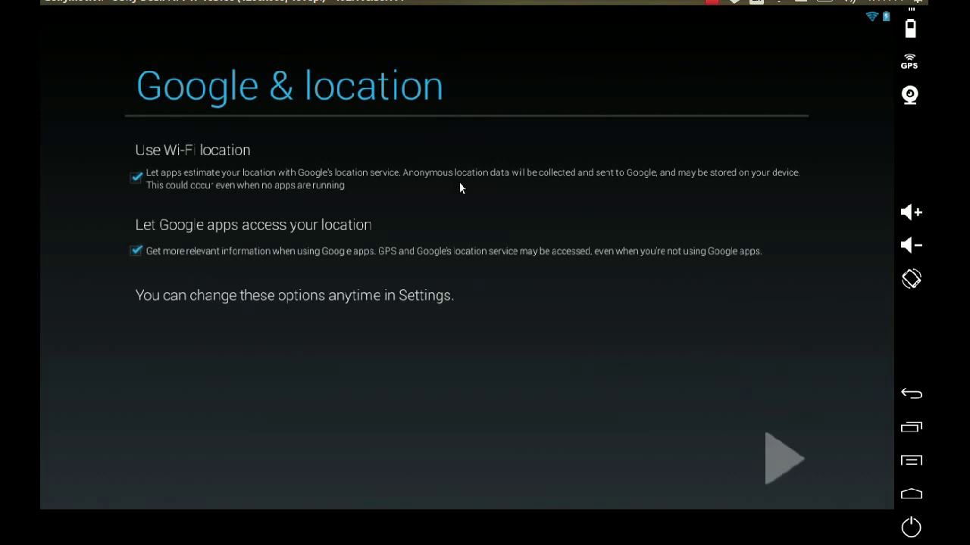
- Examine the virtual device's GPS settings window and close it
click(908, 71)
drag(811, 294, 294, 92)
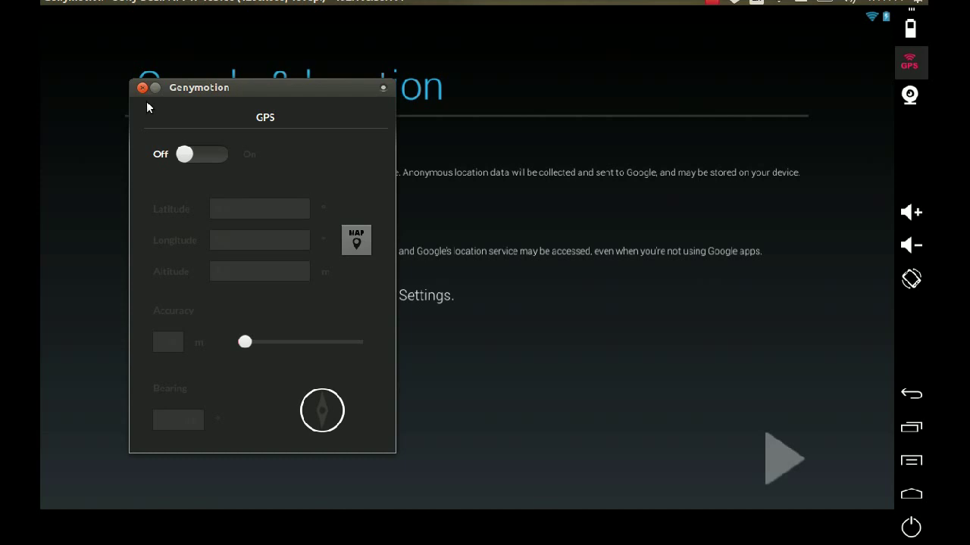
drag(162, 89, 213, 88)
click(199, 87)
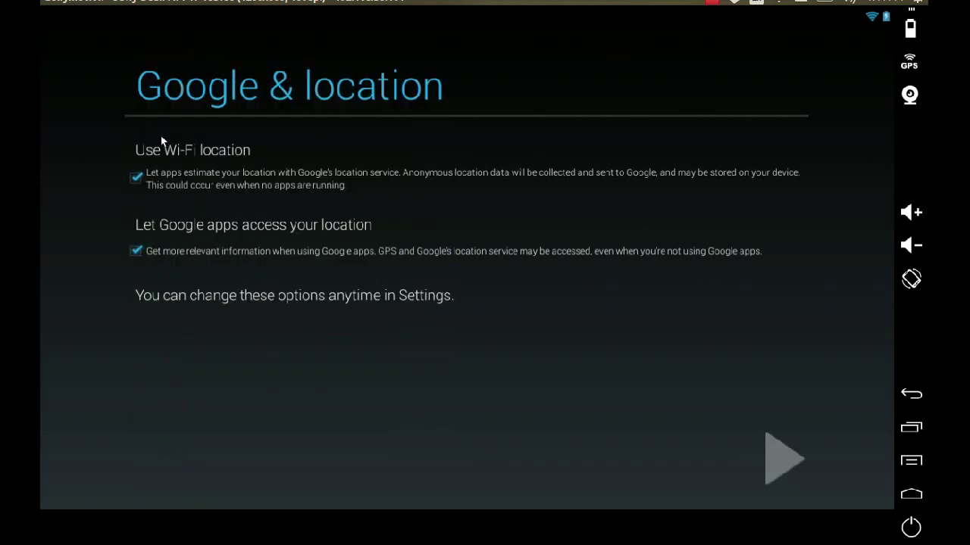
- Accept the Google location options and the Eastern Time date settings, and finish the tablet setup
click(773, 463)
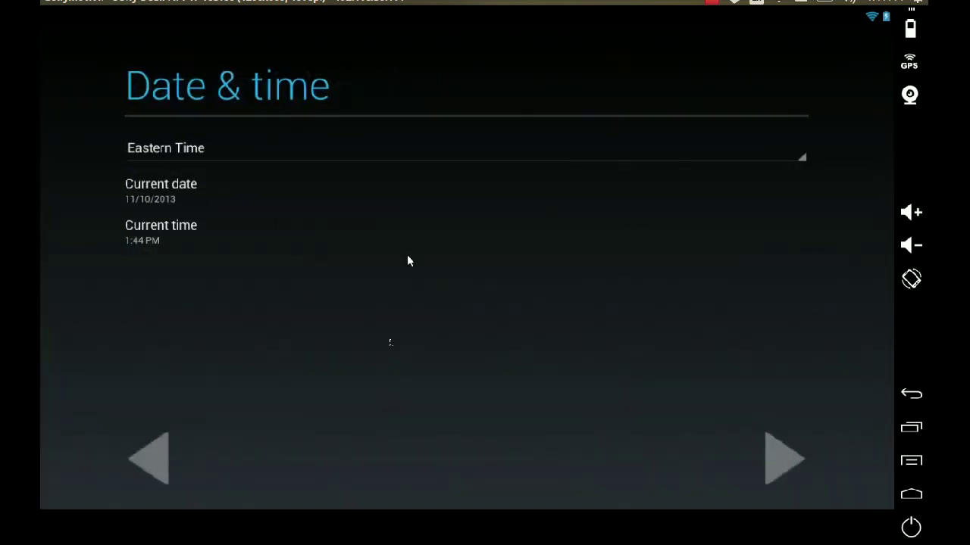
click(777, 450)
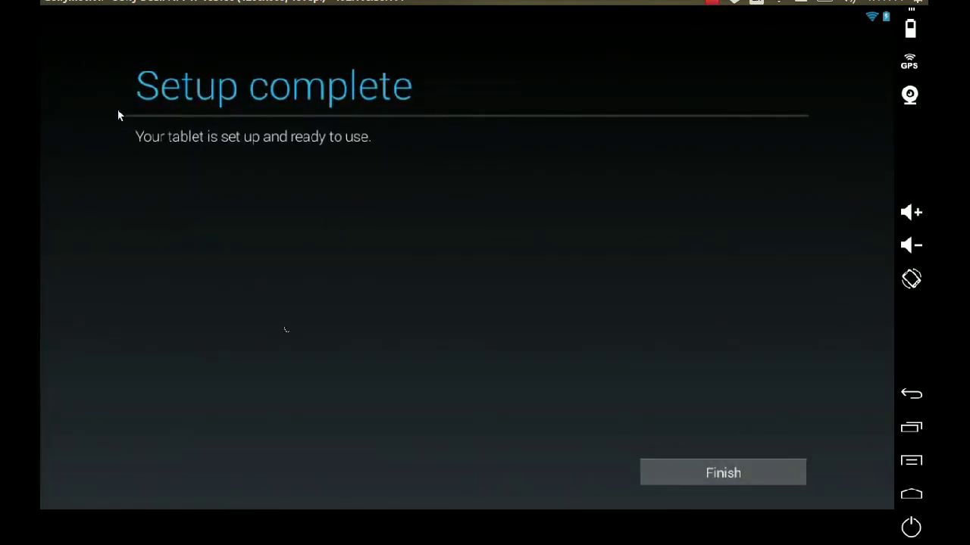
click(719, 476)
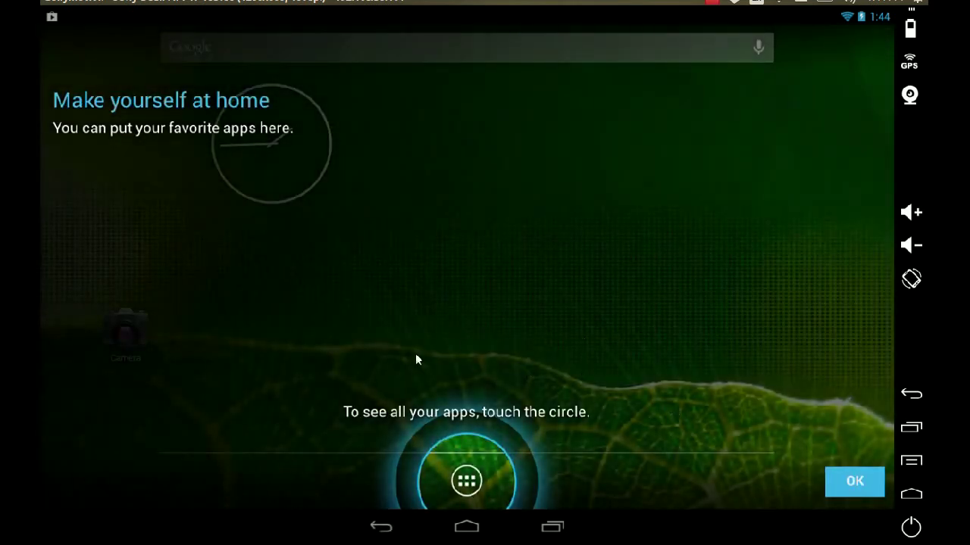
- Show all apps on the tablet, dismiss the app tip, and return to the home screen to browse its pages
click(465, 485)
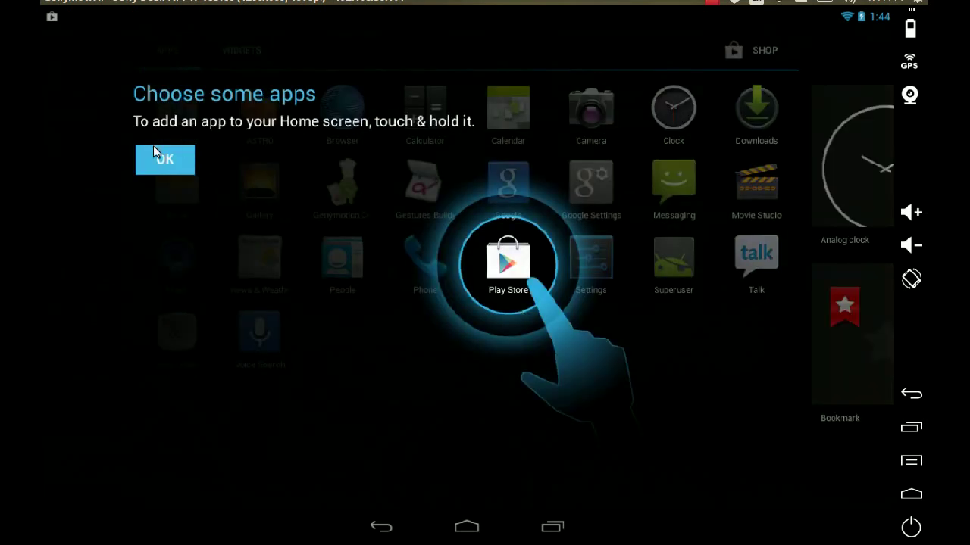
click(158, 154)
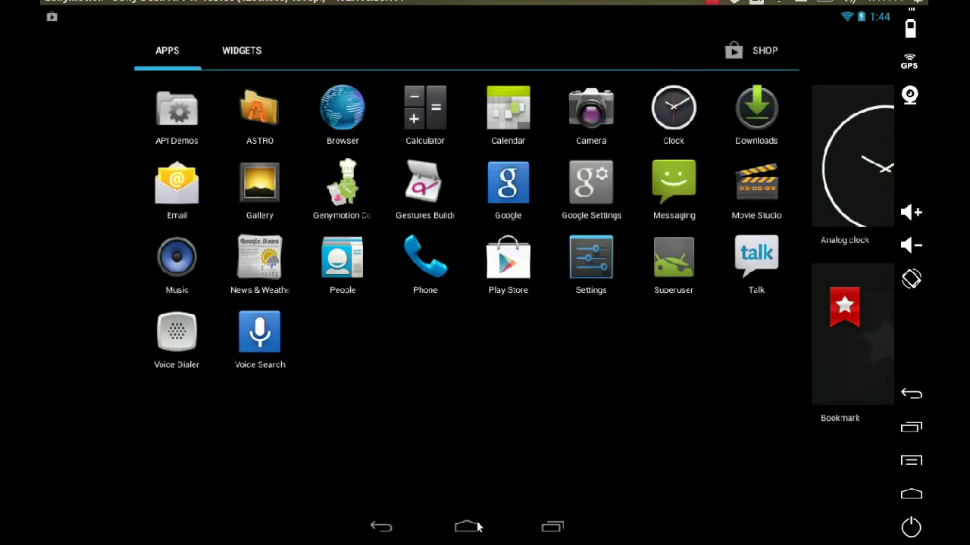
click(477, 526)
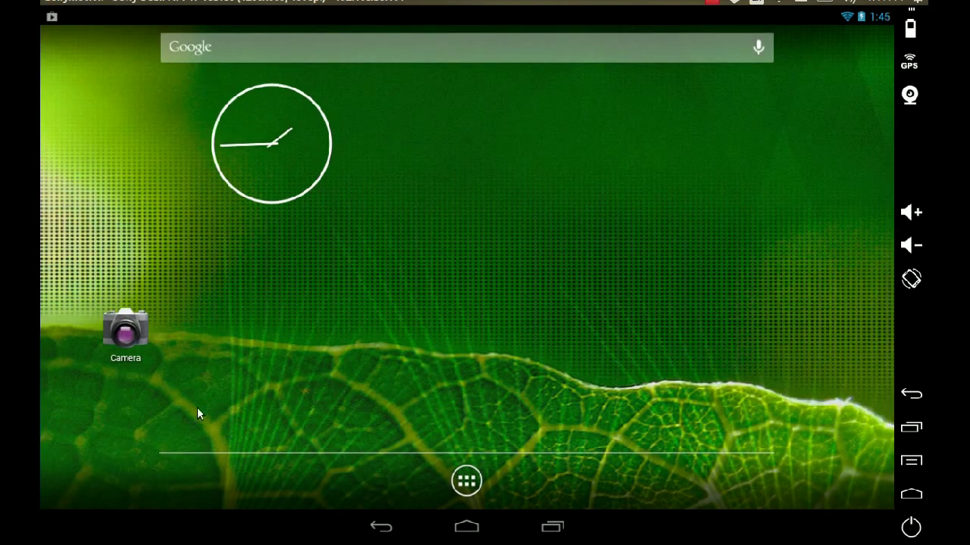
drag(305, 321, 561, 326)
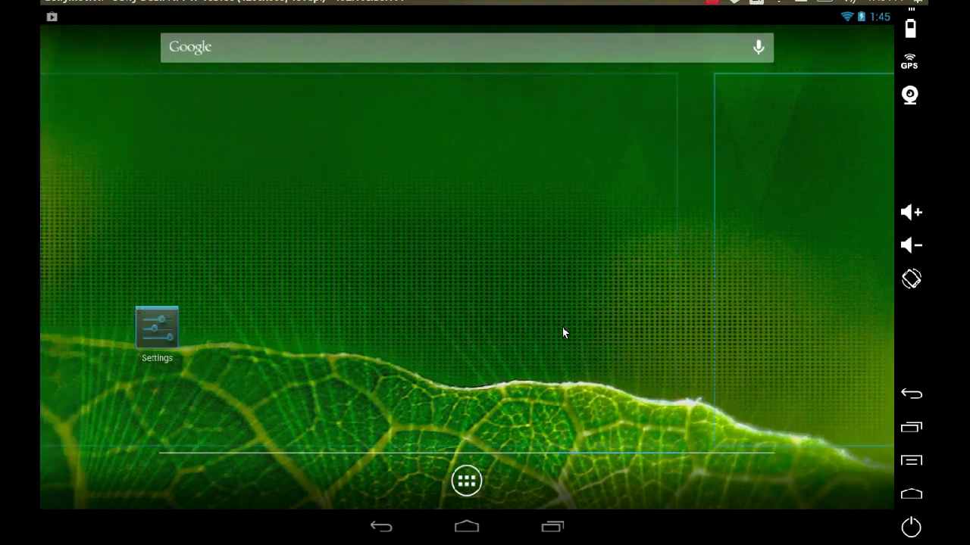